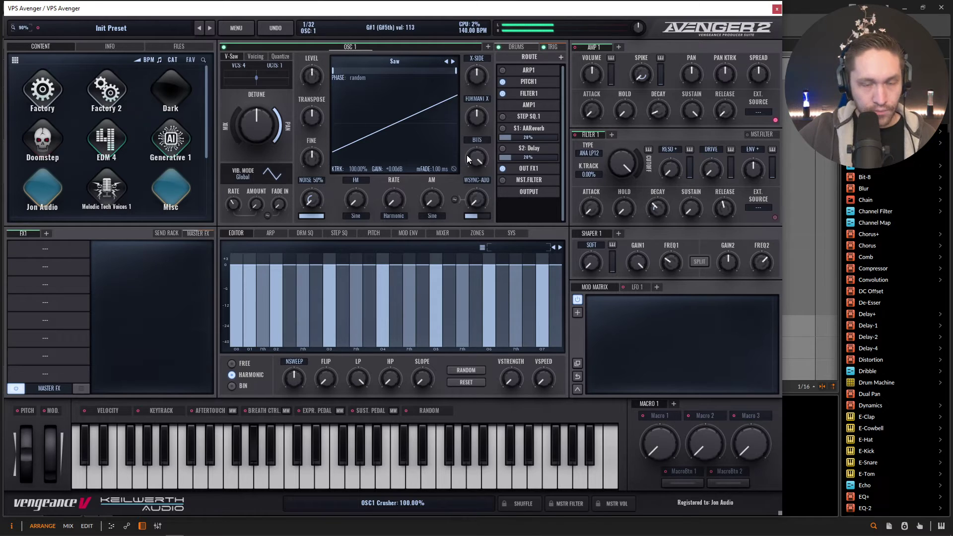
Show the drums section and load the Cyba Kit 1 drumkit from the Factory library
{"action": "scroll", "coordinate": [314, 76], "scroll_direction": "down", "scroll_amount": 3}
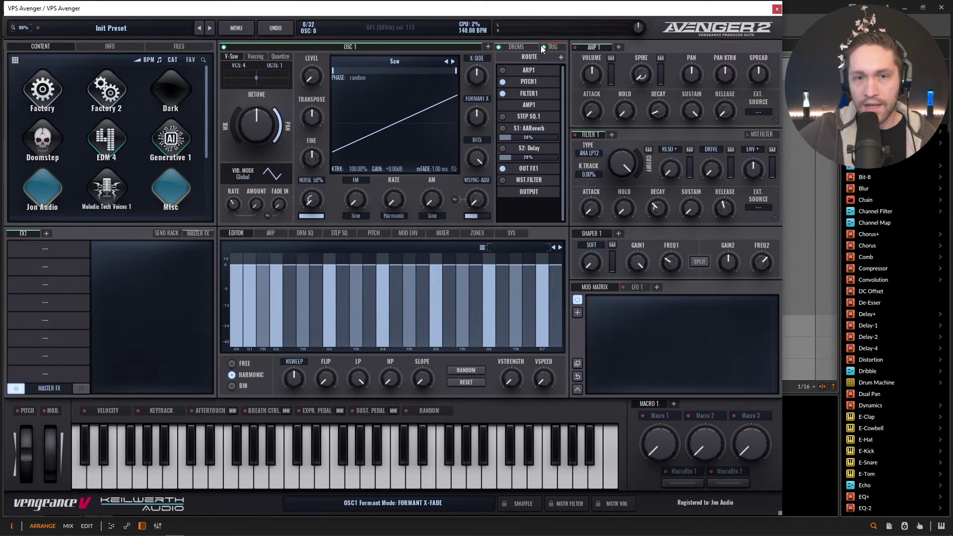
{"action": "left_click", "coordinate": [516, 48]}
{"action": "left_click", "coordinate": [510, 142]}
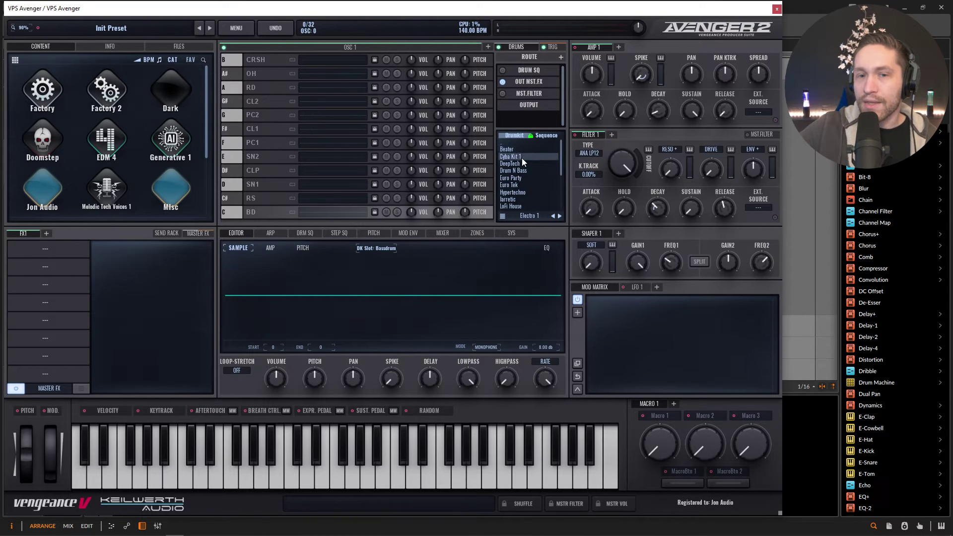
{"action": "left_click", "coordinate": [522, 157]}
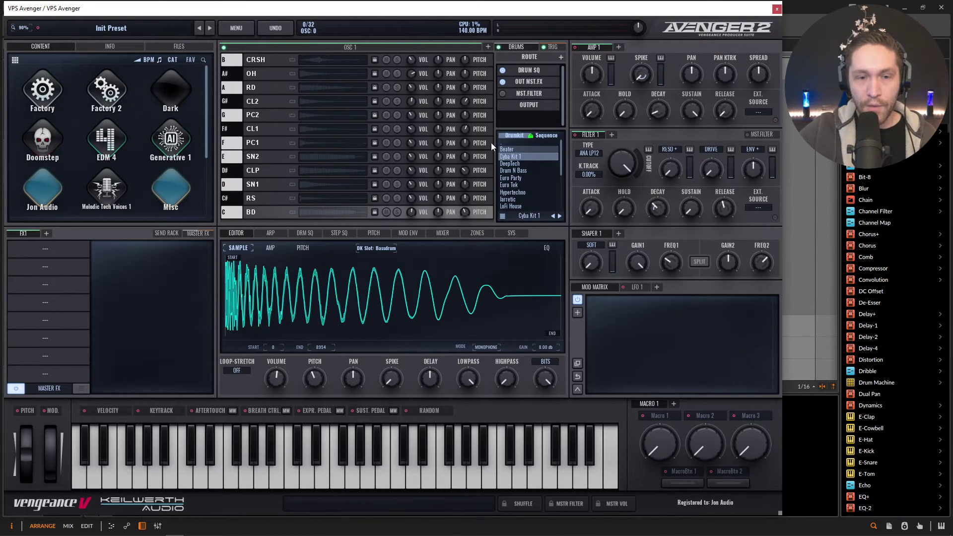
Check the drums' key range in the zones view, and audition the kit's pattern in the drum sequencer
{"action": "left_click", "coordinate": [477, 233]}
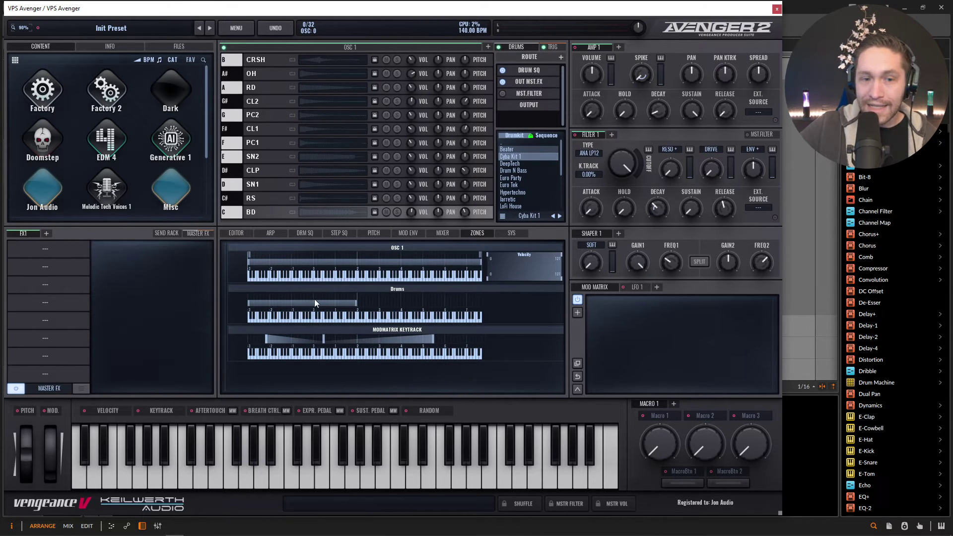
{"action": "left_click", "coordinate": [511, 142]}
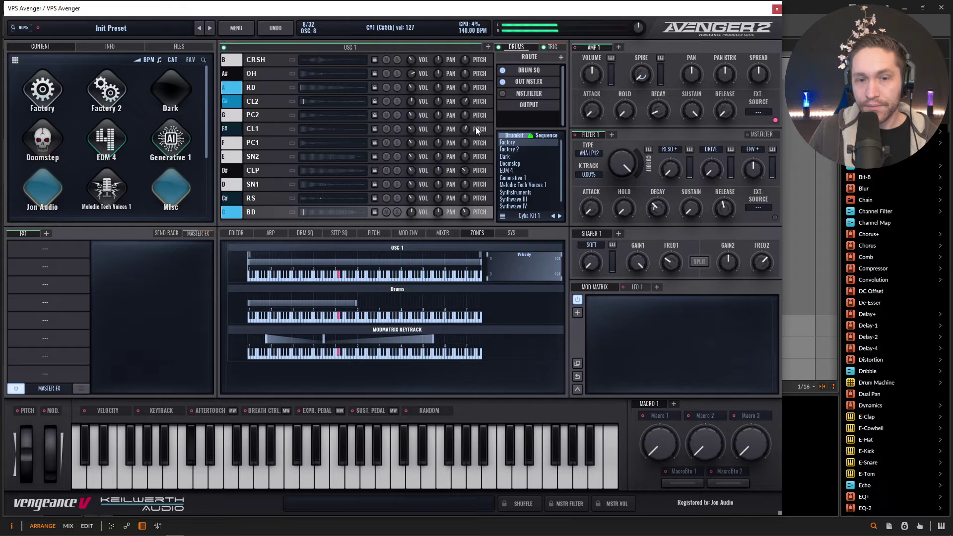
{"action": "left_click", "coordinate": [305, 233]}
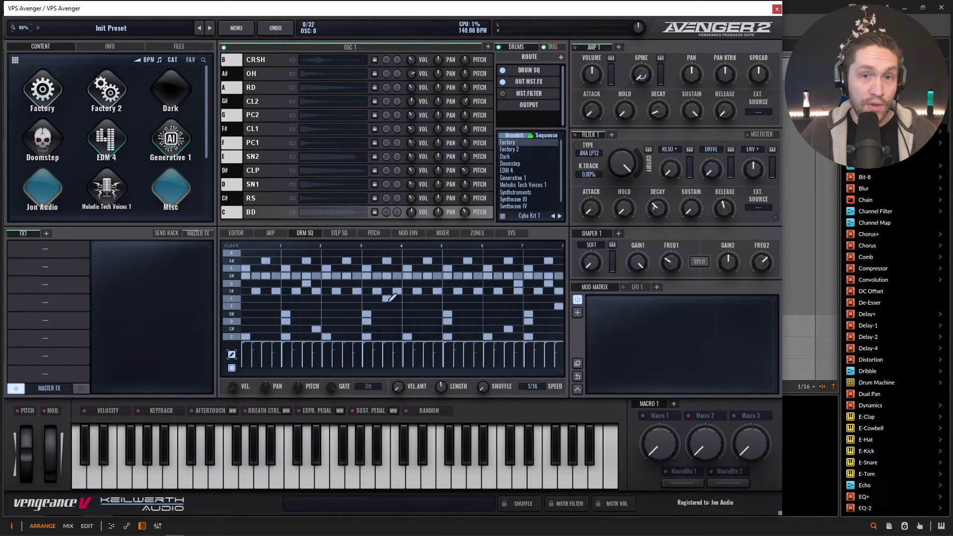
{"action": "key", "text": "space"}
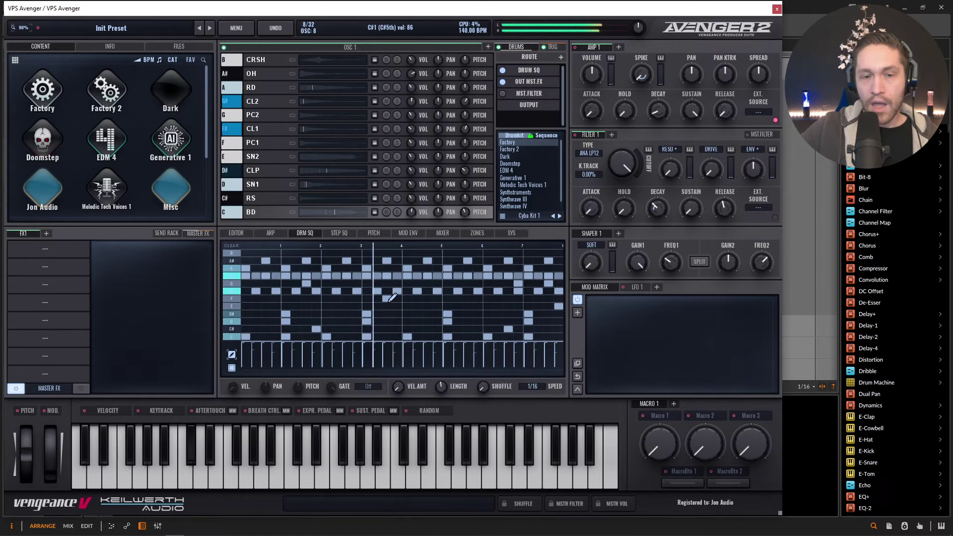
{"action": "left_click", "coordinate": [387, 299]}
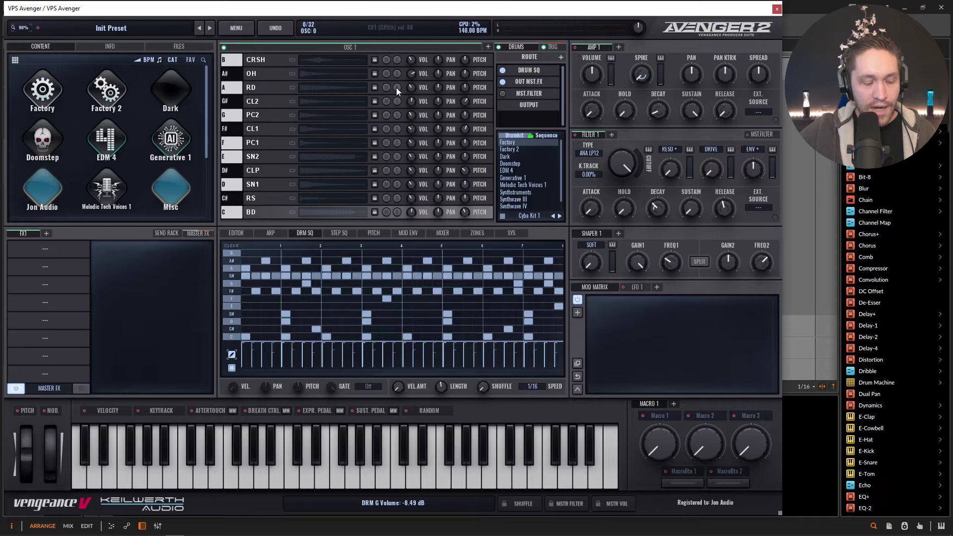
{"action": "double_click", "coordinate": [372, 11]}
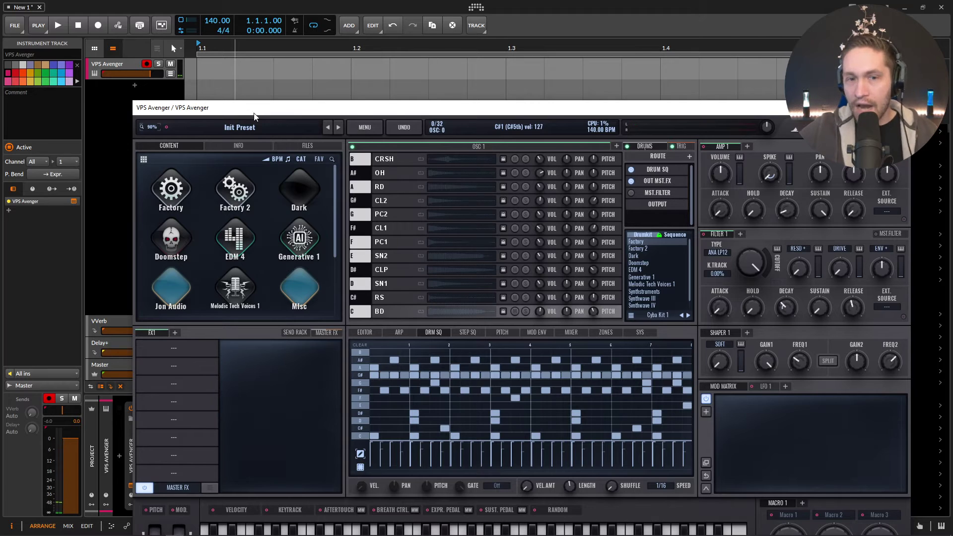
{"action": "double_click", "coordinate": [318, 108]}
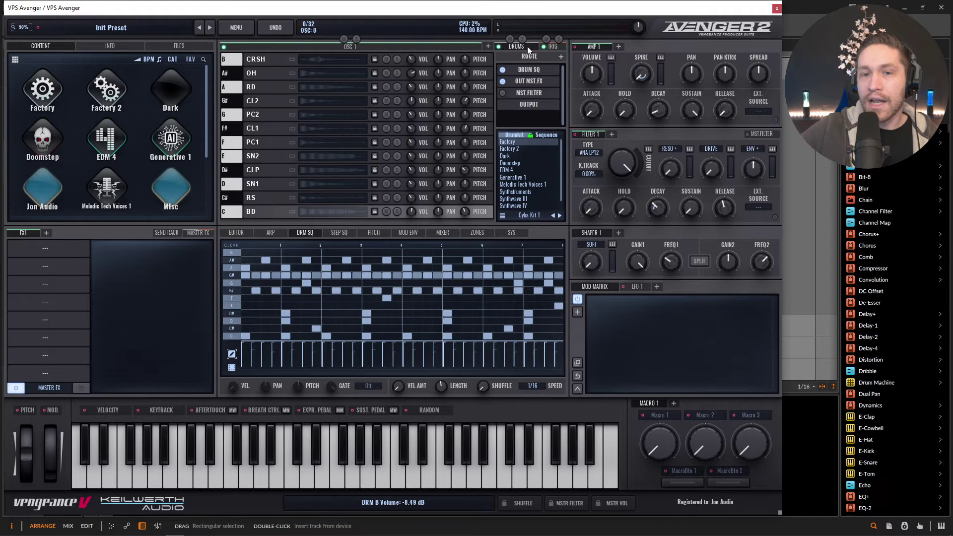
Change the drum output routing so that the slots are assigned to AUX 1-12
{"action": "left_click", "coordinate": [522, 81]}
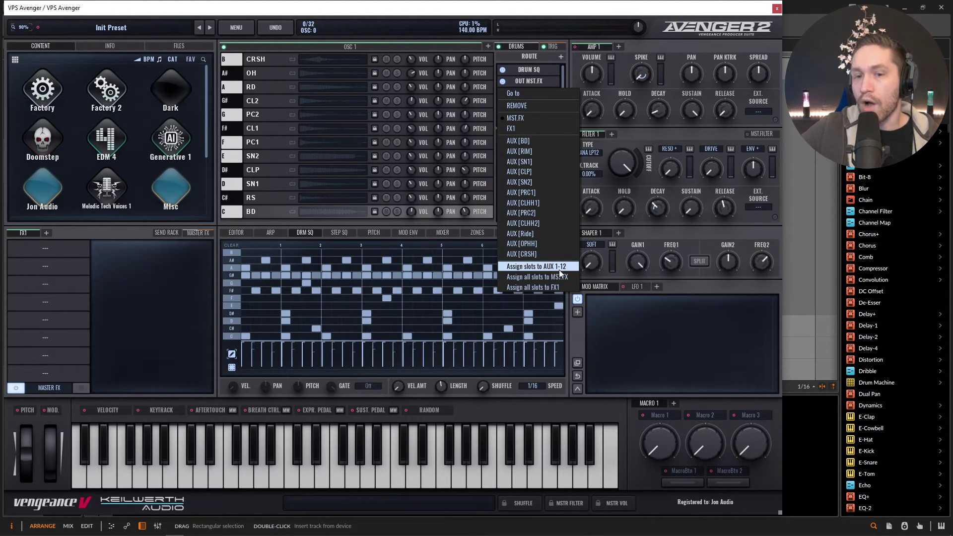
{"action": "left_click", "coordinate": [525, 266]}
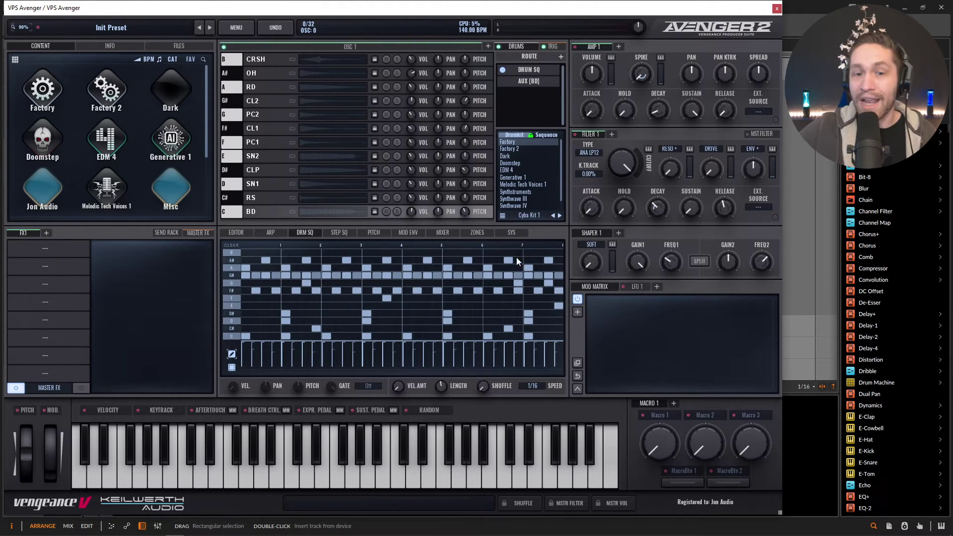
Check the AUX assignment of each drum channel in the drum mixer, and play the pattern to watch the channel levels
{"action": "left_click", "coordinate": [443, 233]}
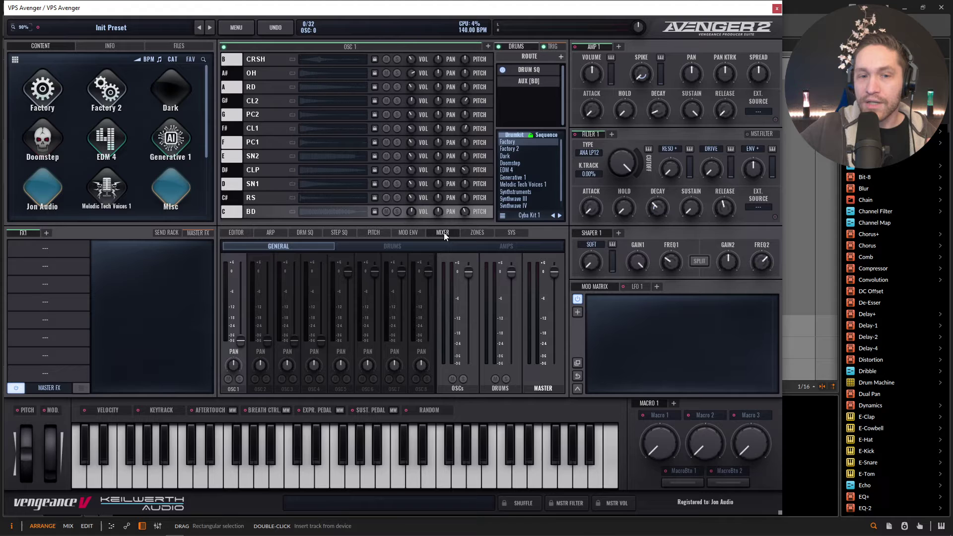
{"action": "left_click", "coordinate": [400, 246]}
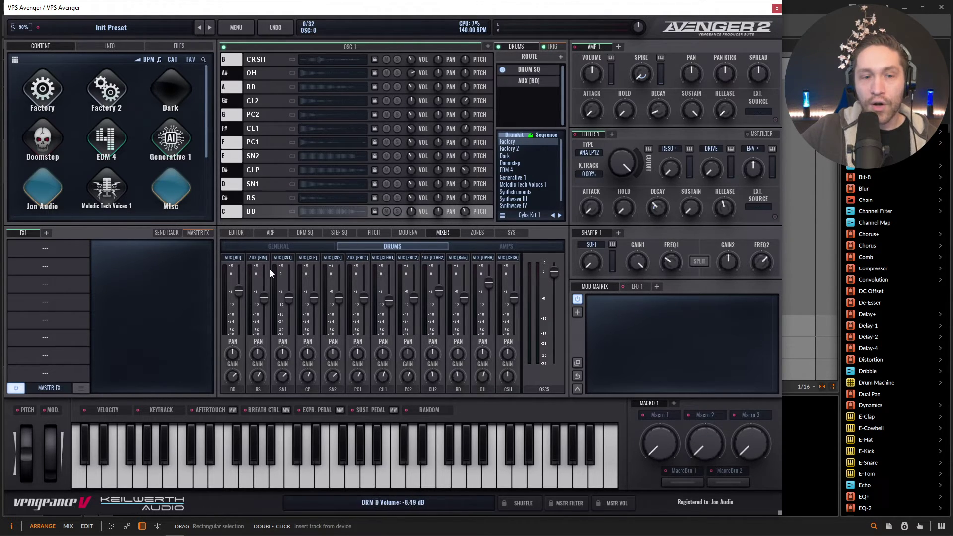
{"action": "left_click", "coordinate": [232, 259]}
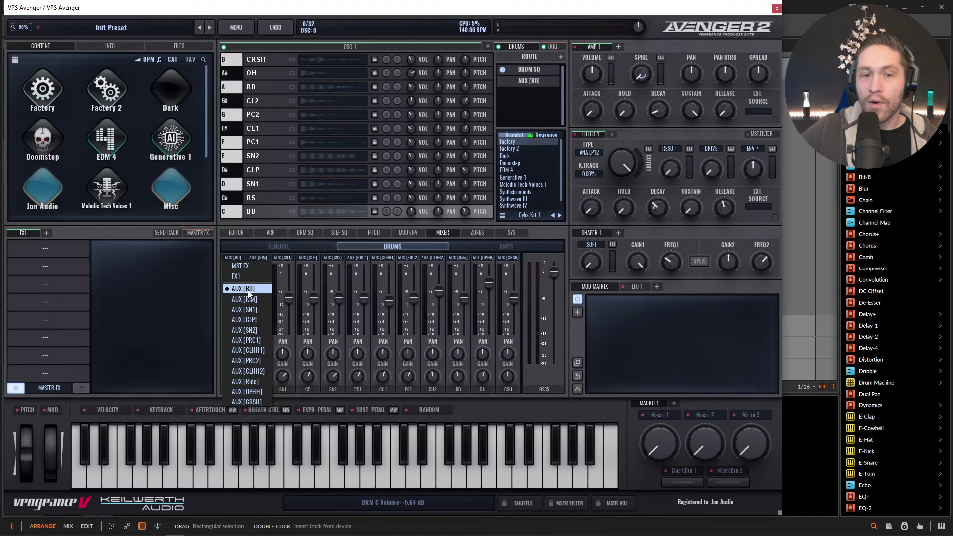
{"action": "left_click", "coordinate": [260, 257]}
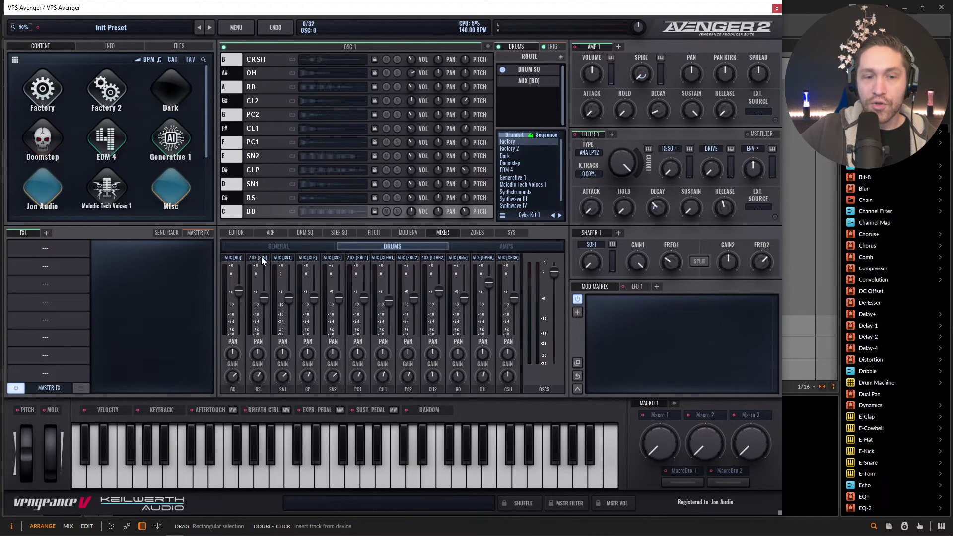
{"action": "left_click", "coordinate": [261, 257]}
{"action": "left_click", "coordinate": [278, 257]}
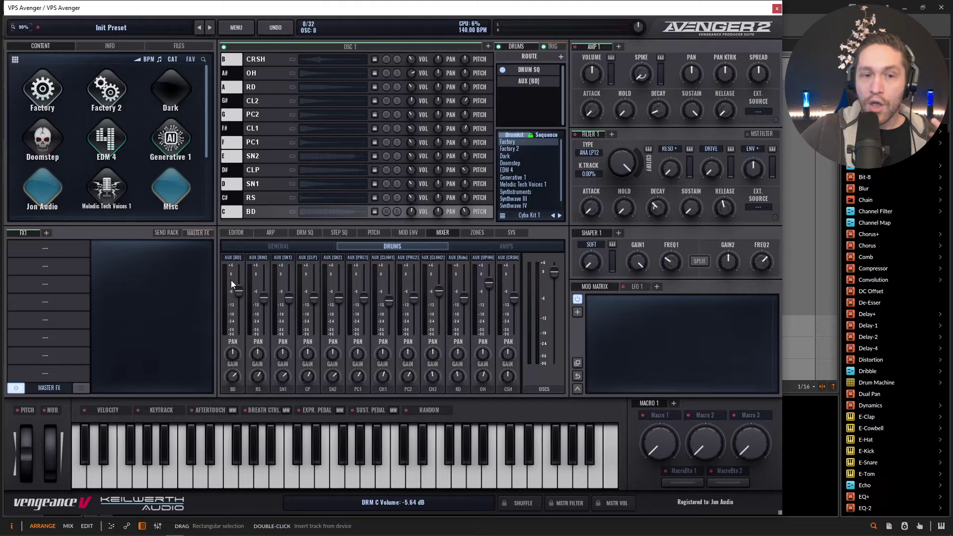
{"action": "key", "text": "space"}
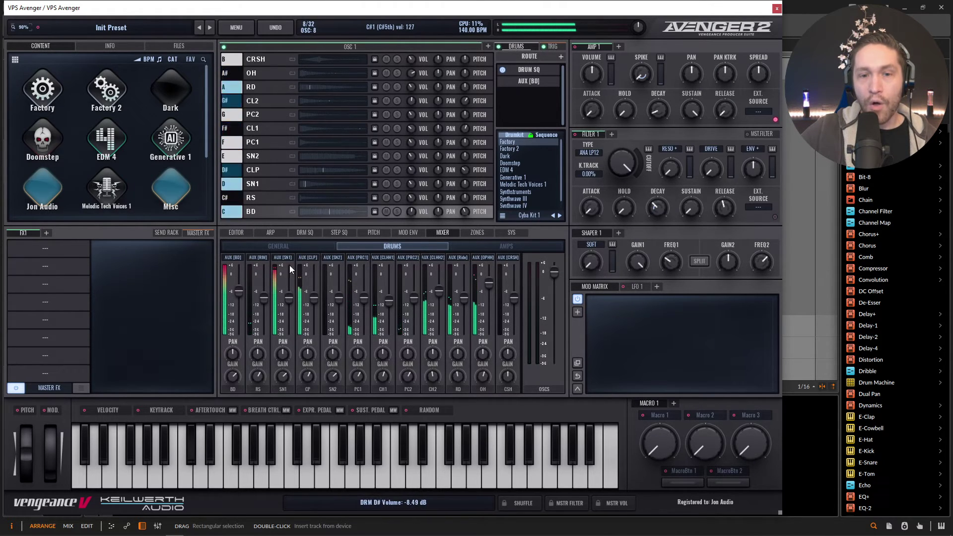
{"action": "key", "text": "space"}
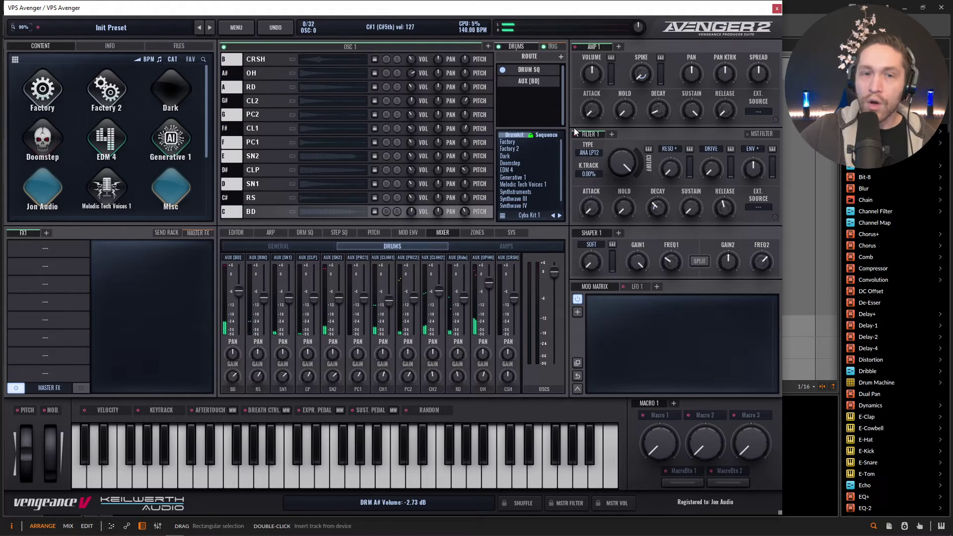
Return to the arrangement and add all missing output chains to the VPS Avenger device
{"action": "left_click", "coordinate": [776, 8]}
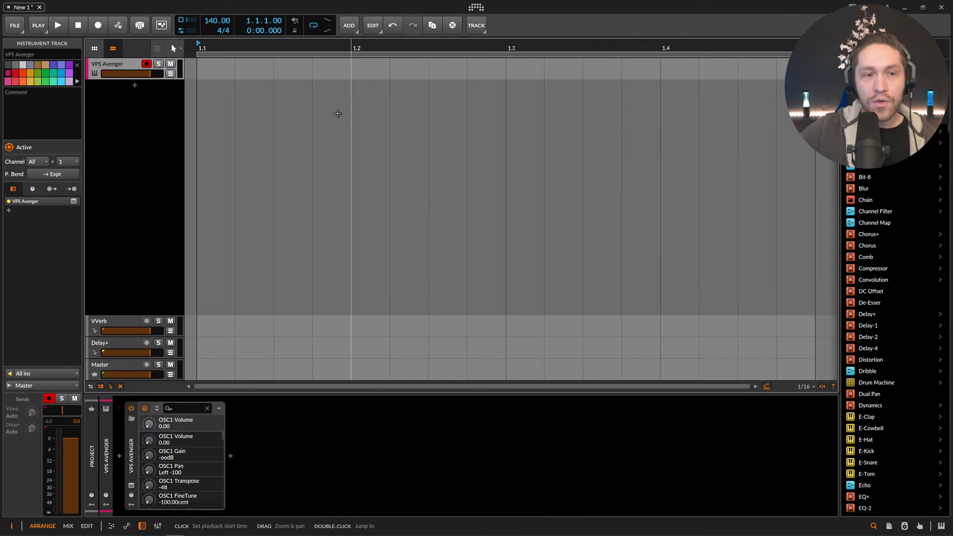
{"action": "left_click", "coordinate": [133, 451]}
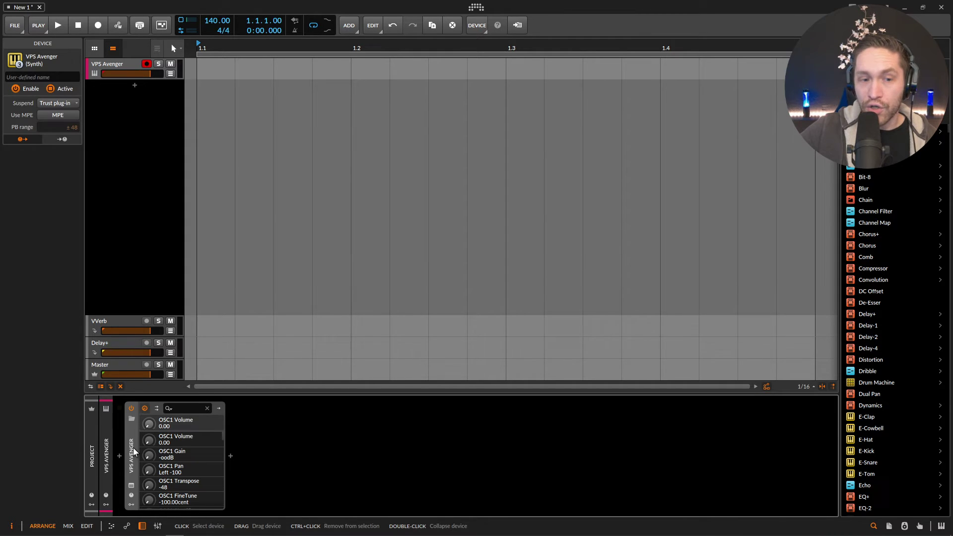
{"action": "left_click", "coordinate": [157, 408]}
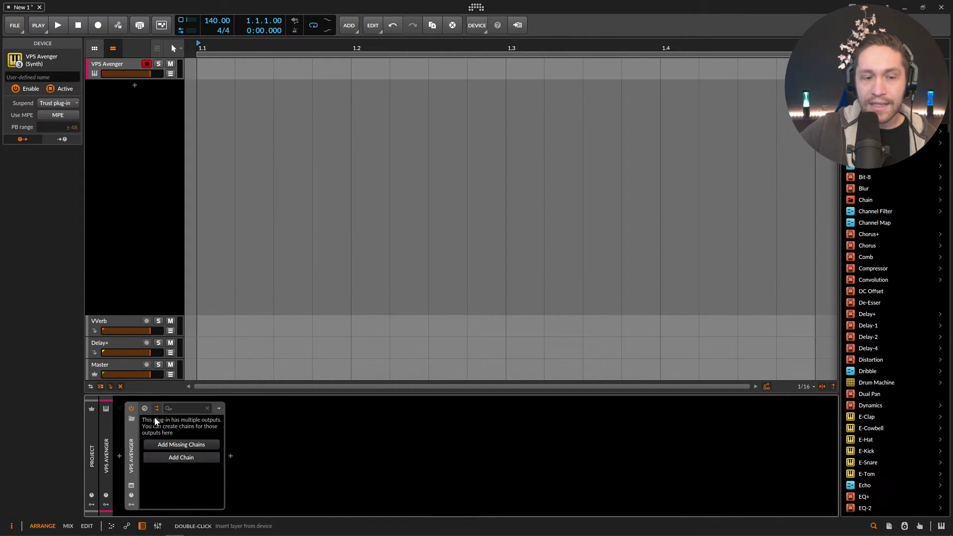
{"action": "left_click", "coordinate": [194, 445]}
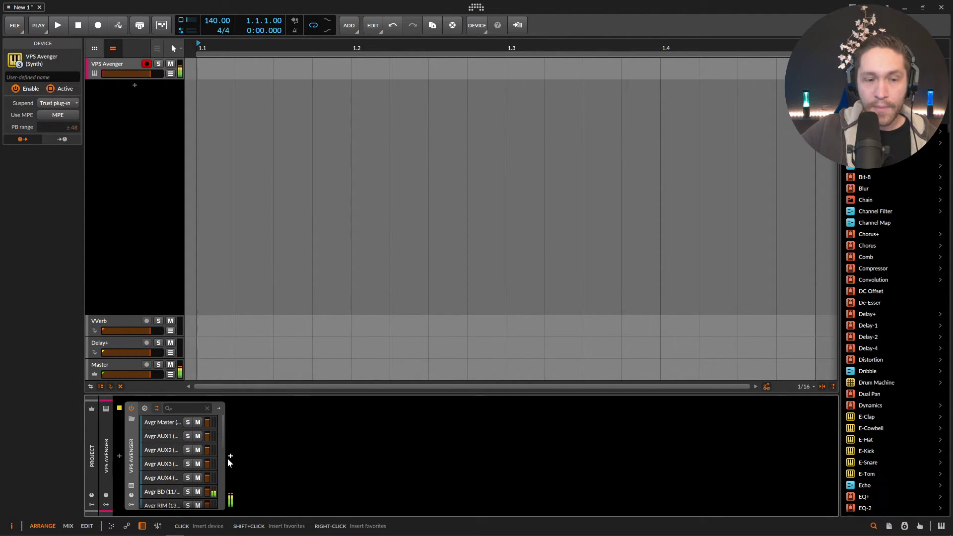
Solo the Avgr BD output chain, and switch the solo to the Avgr SN chain to hear each drum separately
{"action": "scroll", "coordinate": [219, 449], "scroll_direction": "down", "scroll_amount": 3}
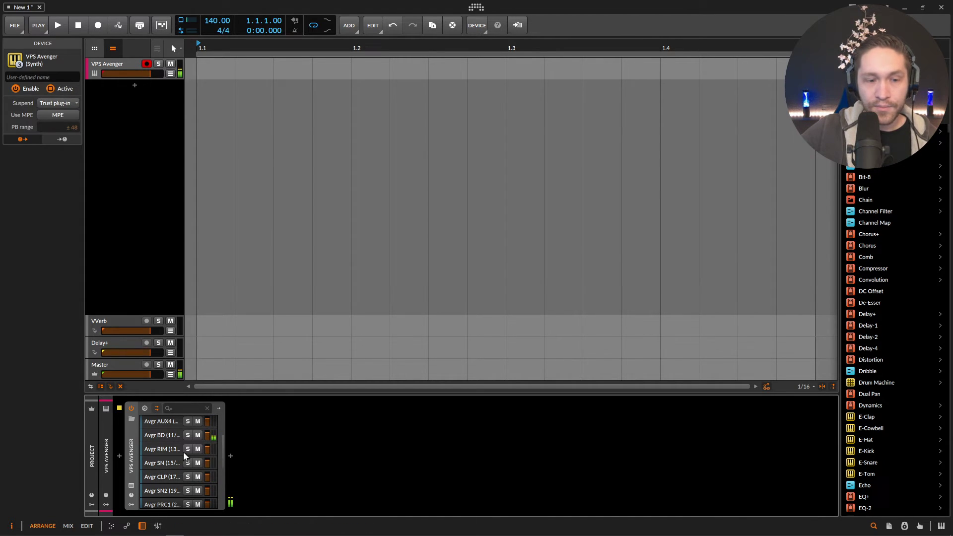
{"action": "left_click", "coordinate": [187, 434]}
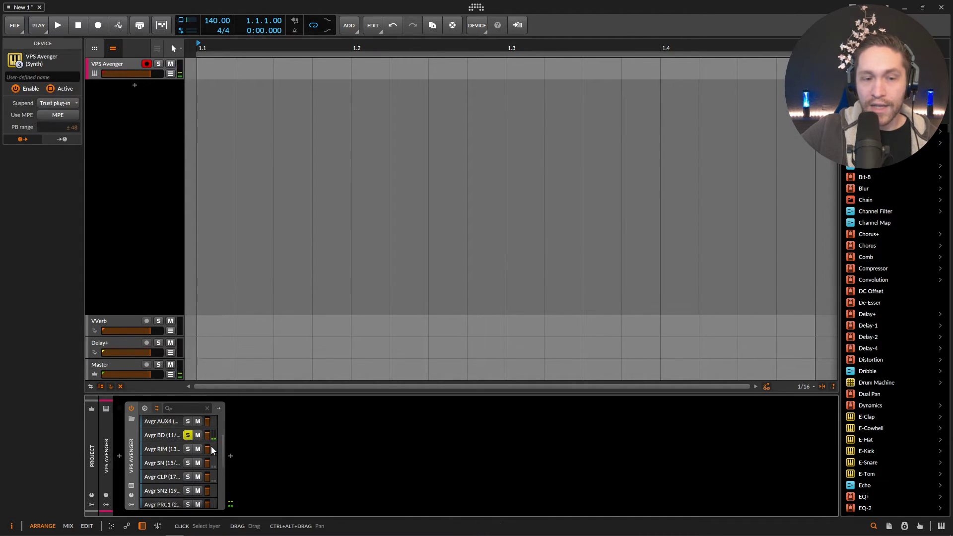
{"action": "left_click", "coordinate": [188, 435]}
{"action": "left_click", "coordinate": [189, 463]}
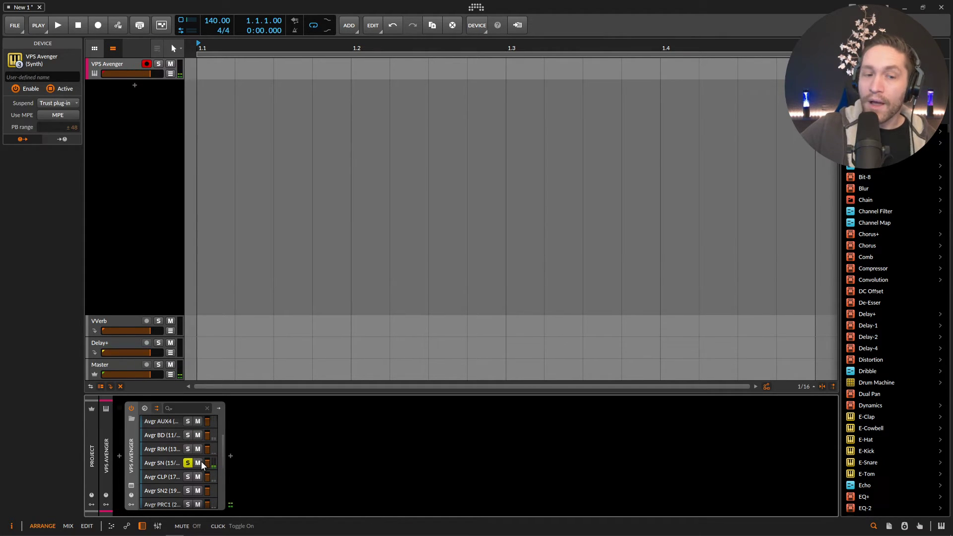
Raise the VVerb send on the Avgr SN chain, and take the chain out of solo
{"action": "left_click", "coordinate": [171, 467]}
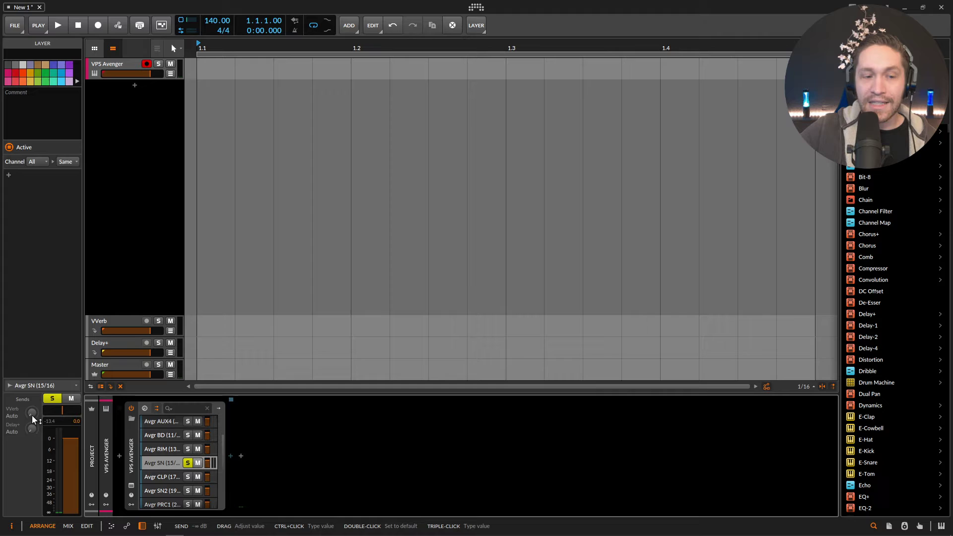
{"action": "mouse_move", "coordinate": [31, 414]}
{"action": "left_mouse_down"}
{"action": "mouse_move", "coordinate": [32, 388]}
{"action": "mouse_move", "coordinate": [32, 400]}
{"action": "left_mouse_up"}
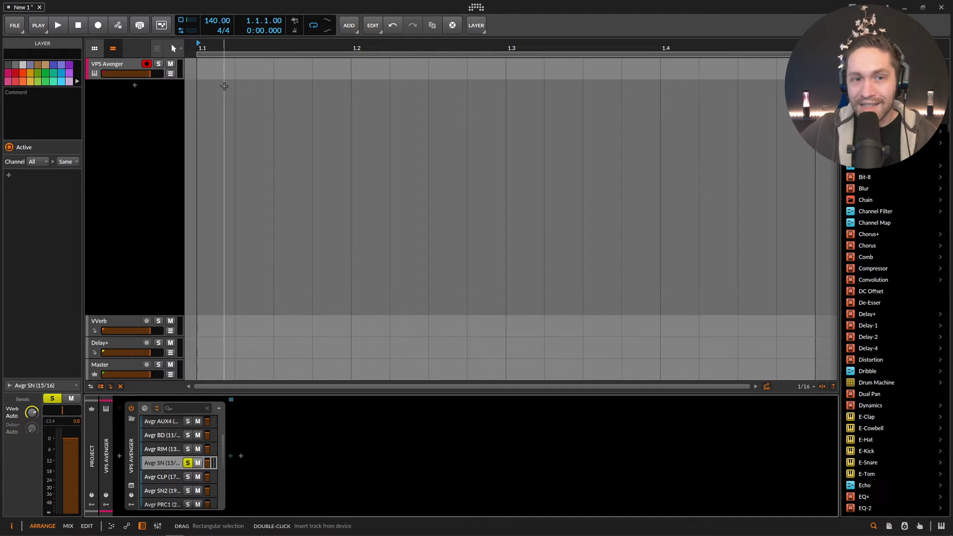
{"action": "left_click", "coordinate": [123, 66]}
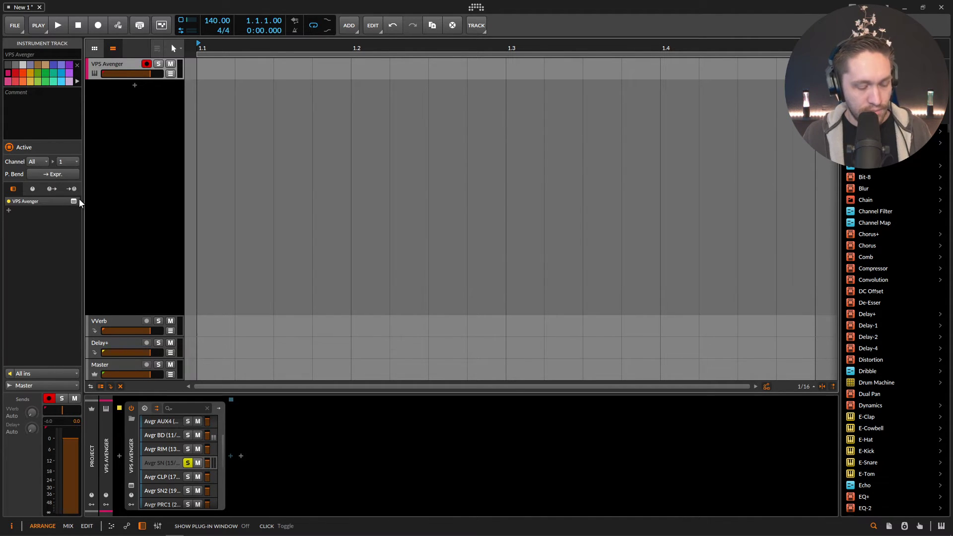
{"action": "left_click", "coordinate": [188, 463]}
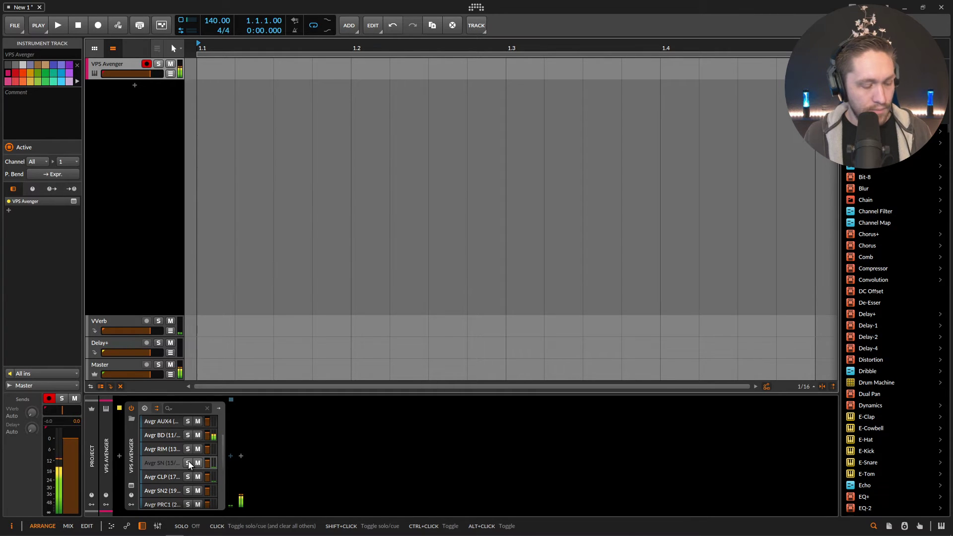
Reopen the VPS Avenger interface and initialize the preset
{"action": "left_click", "coordinate": [74, 202]}
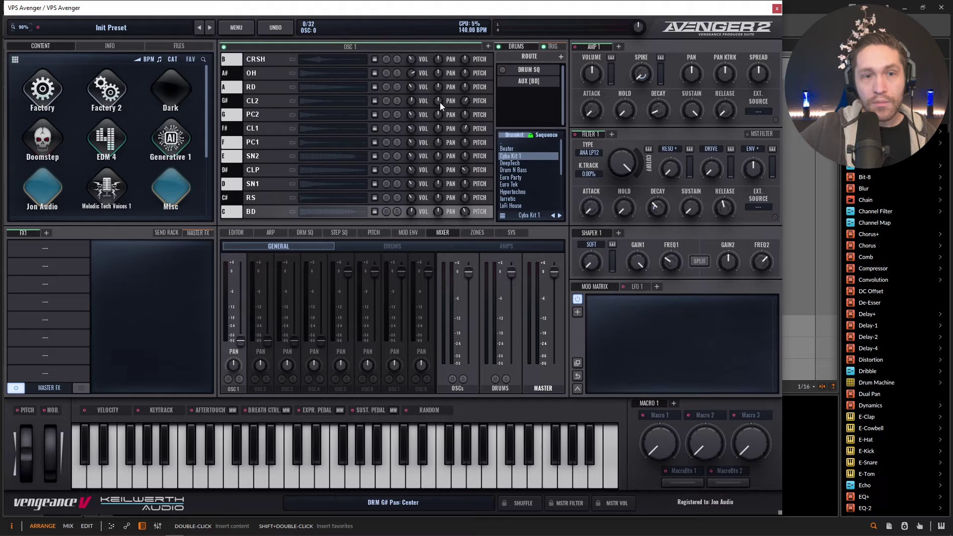
{"action": "left_click", "coordinate": [233, 28]}
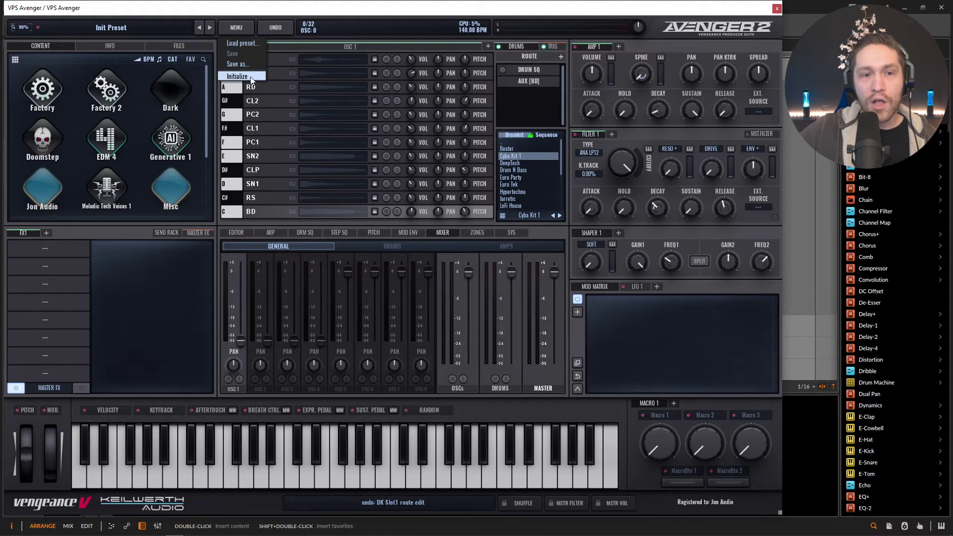
{"action": "left_click", "coordinate": [252, 77]}
{"action": "left_click", "coordinate": [362, 294]}
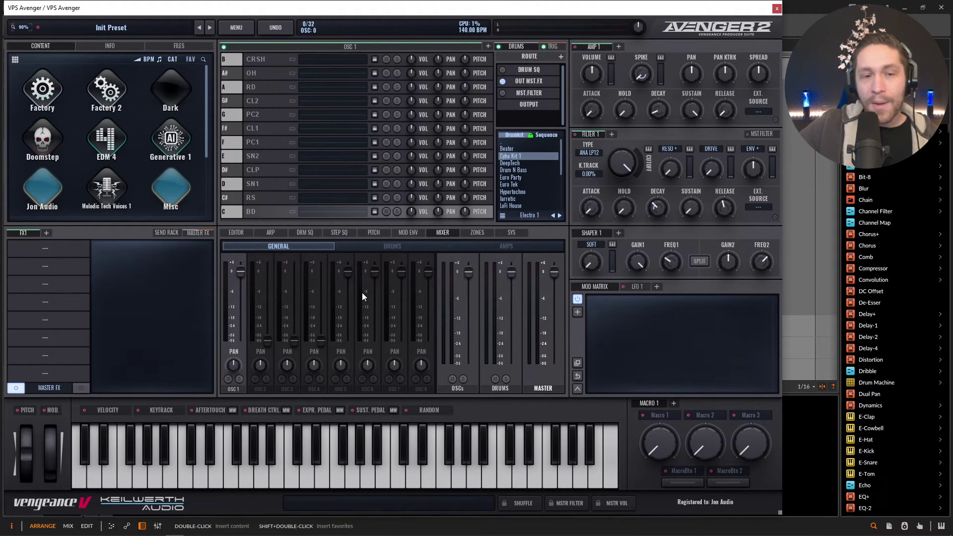
Show oscillator 1's settings, raise its V-Saw mix and increase the number of V-Saw voices to 7
{"action": "left_click", "coordinate": [336, 47]}
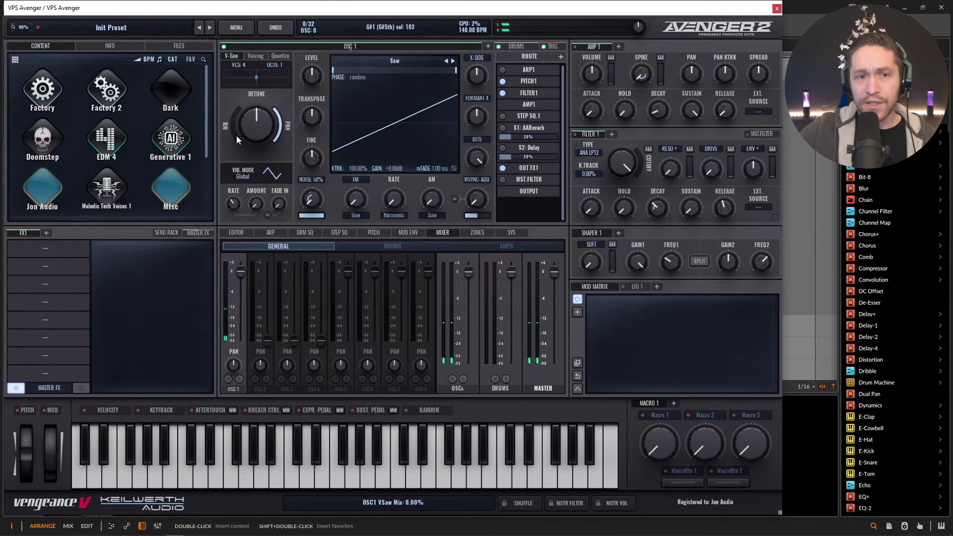
{"action": "mouse_move", "coordinate": [250, 97]}
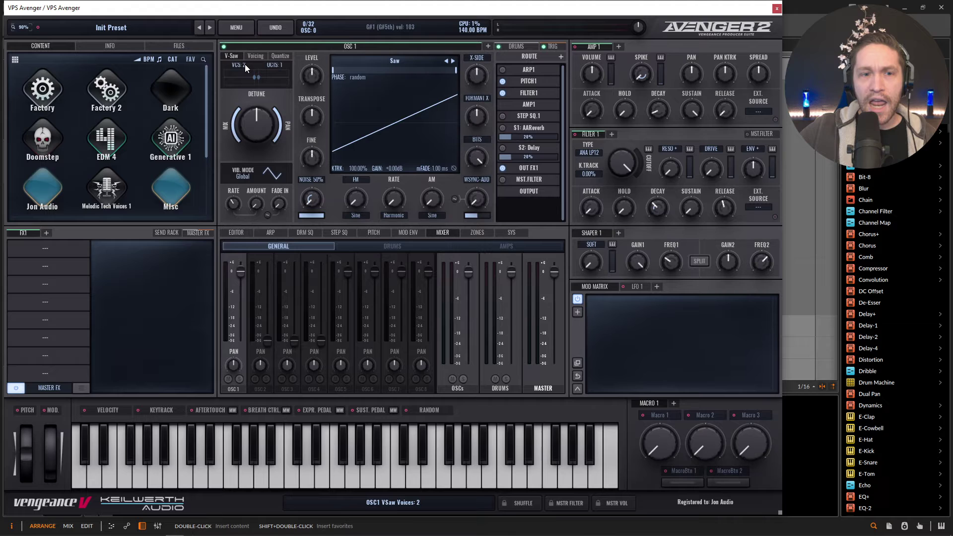
{"action": "scroll", "coordinate": [245, 64], "scroll_direction": "up", "scroll_amount": 3}
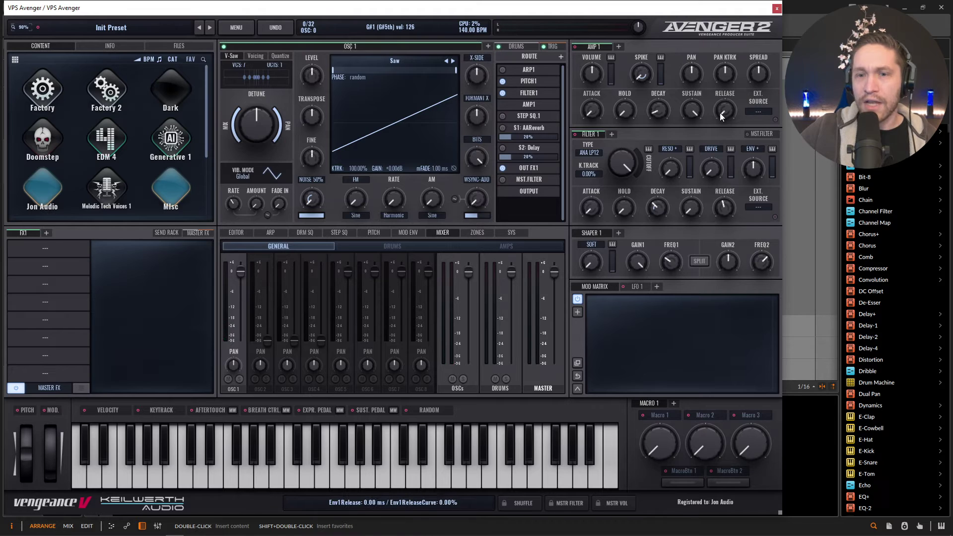
Lengthen Amp 1's release, and shape Filter 1 with a reduced cutoff and a positive envelope amount
{"action": "mouse_move", "coordinate": [719, 112]}
{"action": "left_mouse_down"}
{"action": "mouse_move", "coordinate": [723, 83]}
{"action": "mouse_move", "coordinate": [724, 103]}
{"action": "left_mouse_up"}
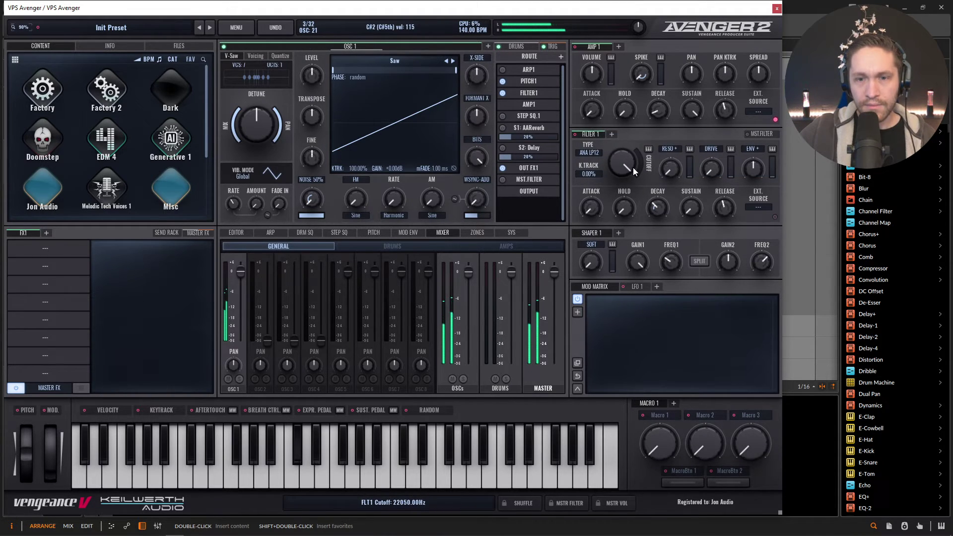
{"action": "left_click_drag", "start_coordinate": [633, 167], "coordinate": [625, 169]}
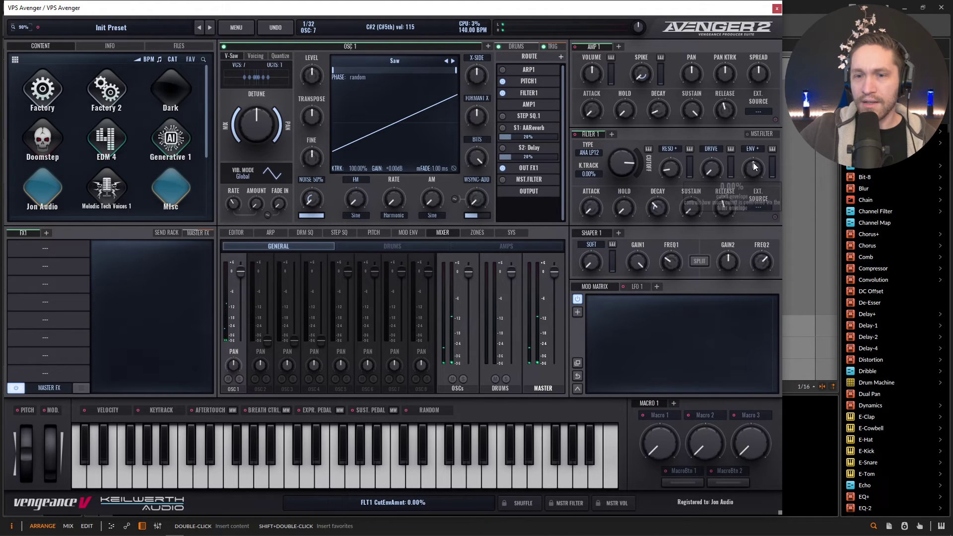
{"action": "left_click_drag", "start_coordinate": [753, 166], "coordinate": [756, 154]}
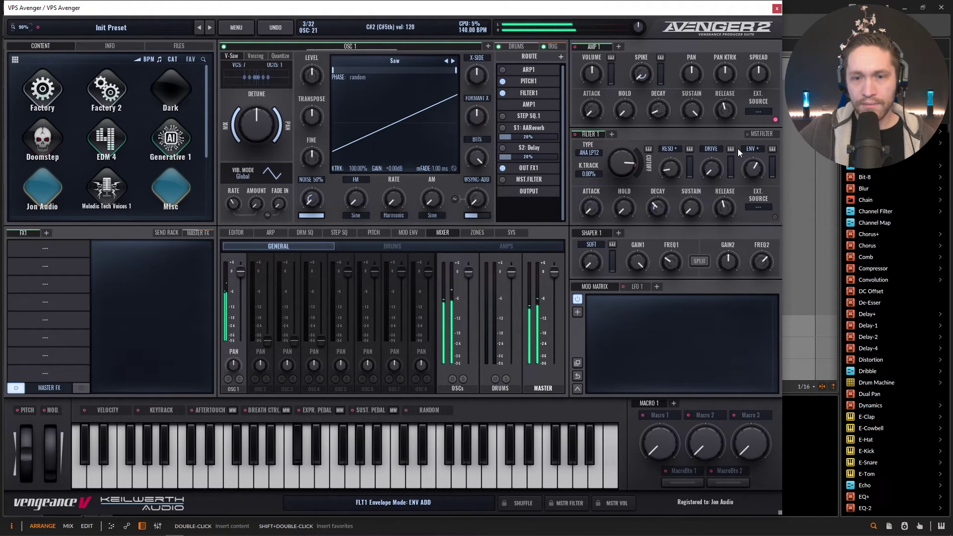
{"action": "left_click_drag", "start_coordinate": [639, 175], "coordinate": [638, 169]}
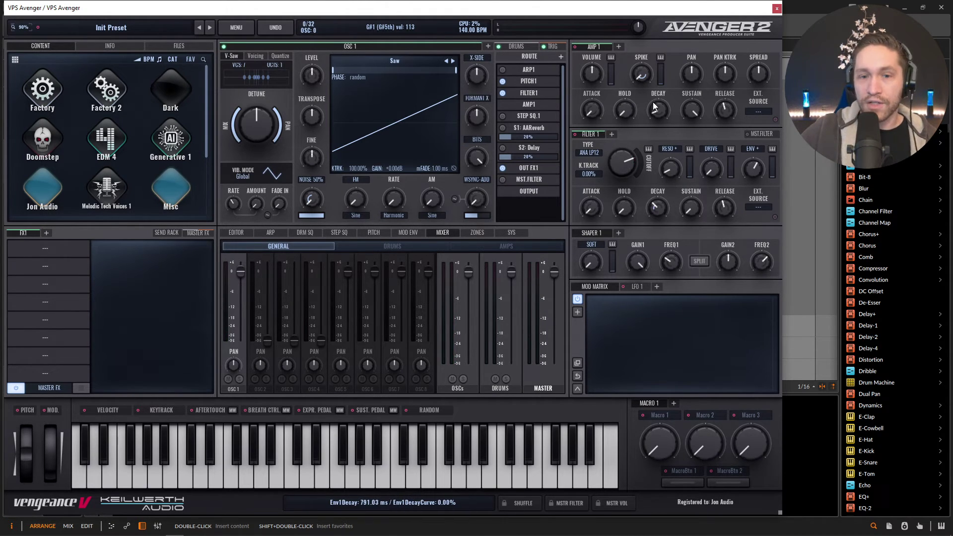
Rename oscillator 1 as lead
{"action": "double_click", "coordinate": [350, 47]}
{"action": "type", "text": "lead"}
{"action": "key", "text": "Return"}
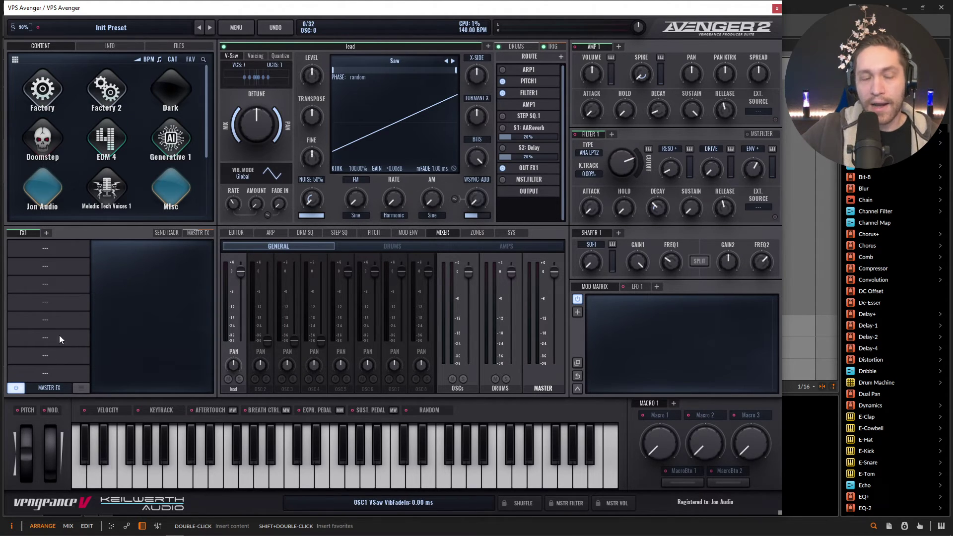
Add a Delay and a Ruta Verb to the FX1 chain, and shorten the reverb's decay to 32.22
{"action": "left_click", "coordinate": [49, 249]}
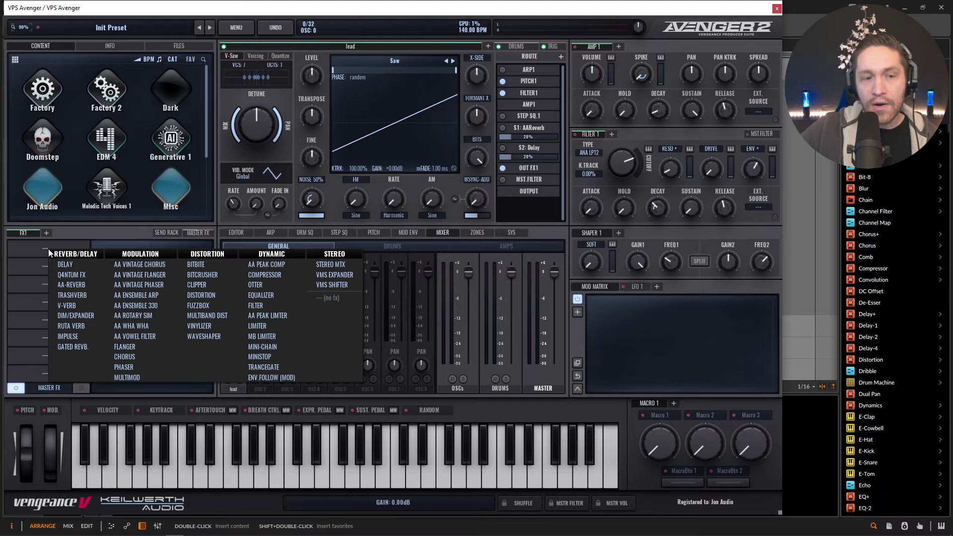
{"action": "left_click", "coordinate": [77, 264]}
{"action": "left_click", "coordinate": [77, 264]}
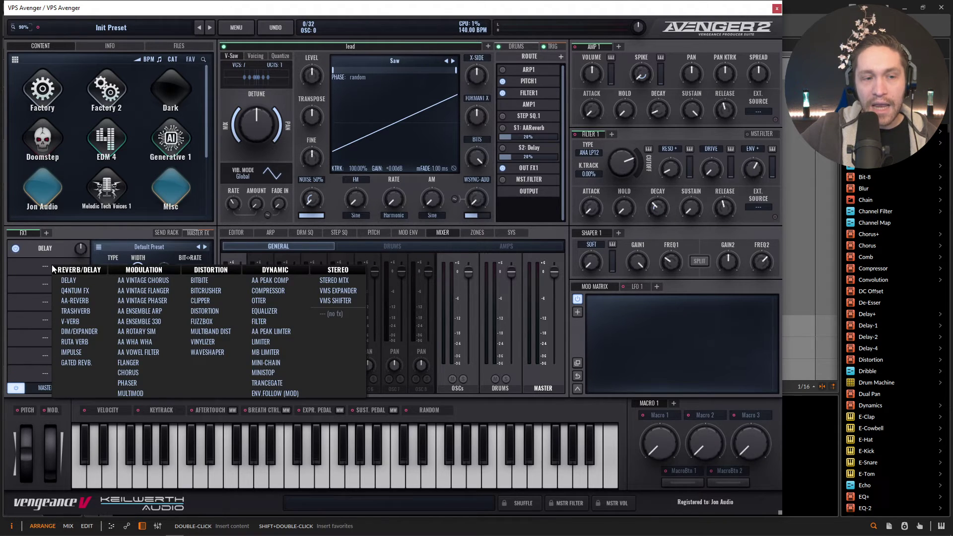
{"action": "left_click", "coordinate": [89, 342]}
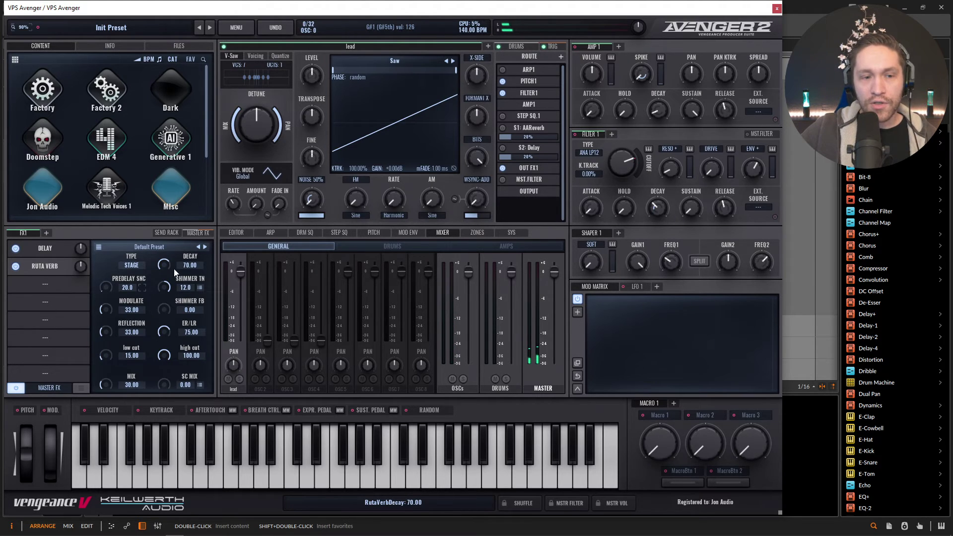
{"action": "left_click_drag", "start_coordinate": [169, 264], "coordinate": [164, 297]}
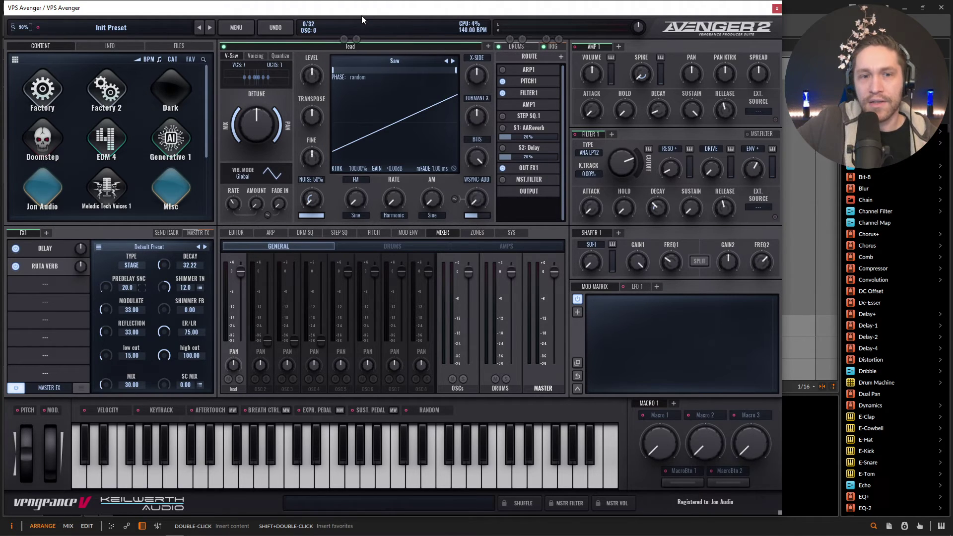
Mute the lead oscillator and add a second oscillator named bass
{"action": "left_click", "coordinate": [343, 39]}
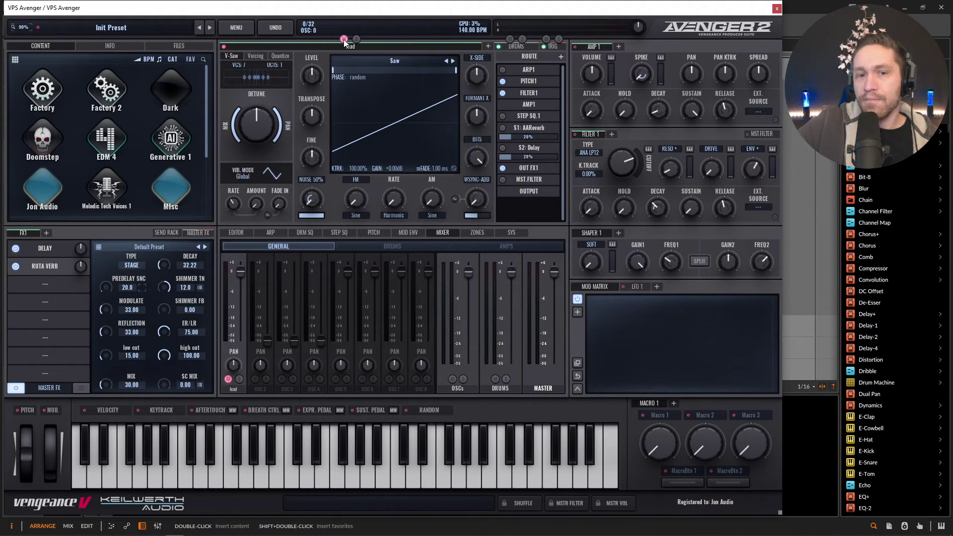
{"action": "left_click", "coordinate": [489, 46]}
{"action": "double_click", "coordinate": [413, 47]}
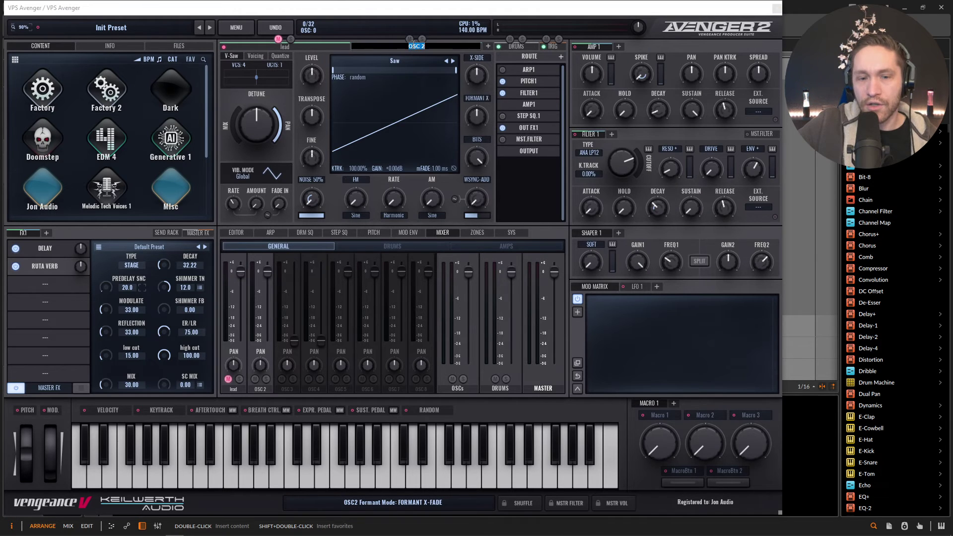
{"action": "type", "text": "bss"}
{"action": "key", "text": "Return"}
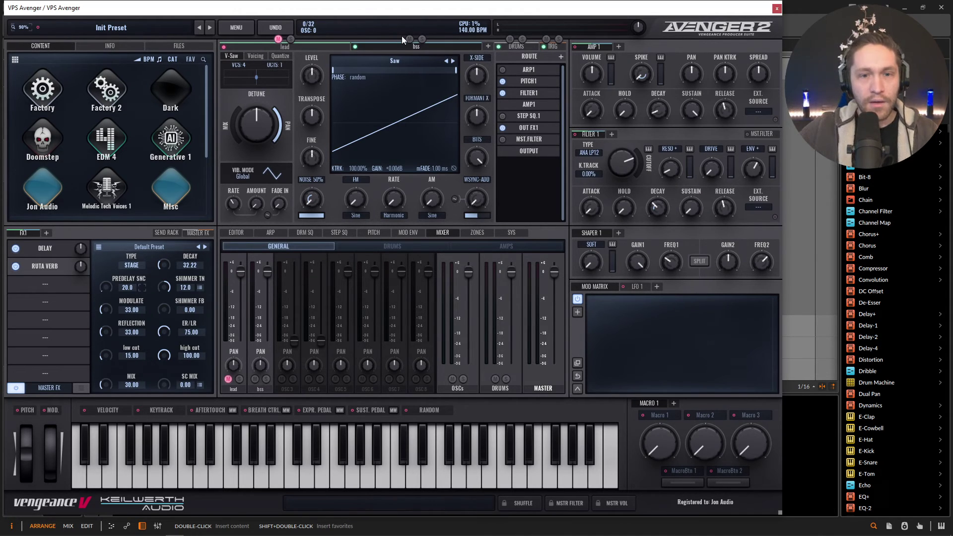
{"action": "double_click", "coordinate": [413, 46]}
{"action": "type", "text": "bas"}
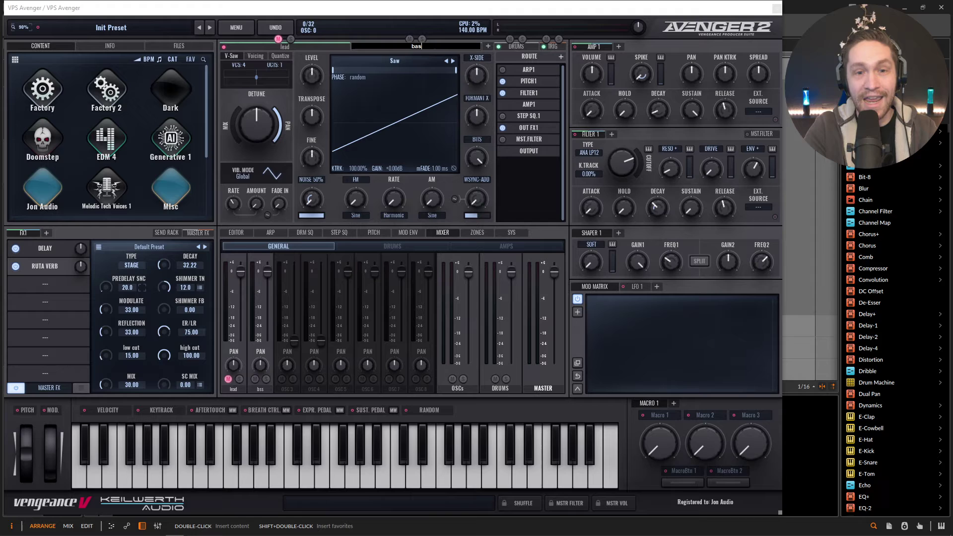
{"action": "type", "text": "s"}
{"action": "key", "text": "Return"}
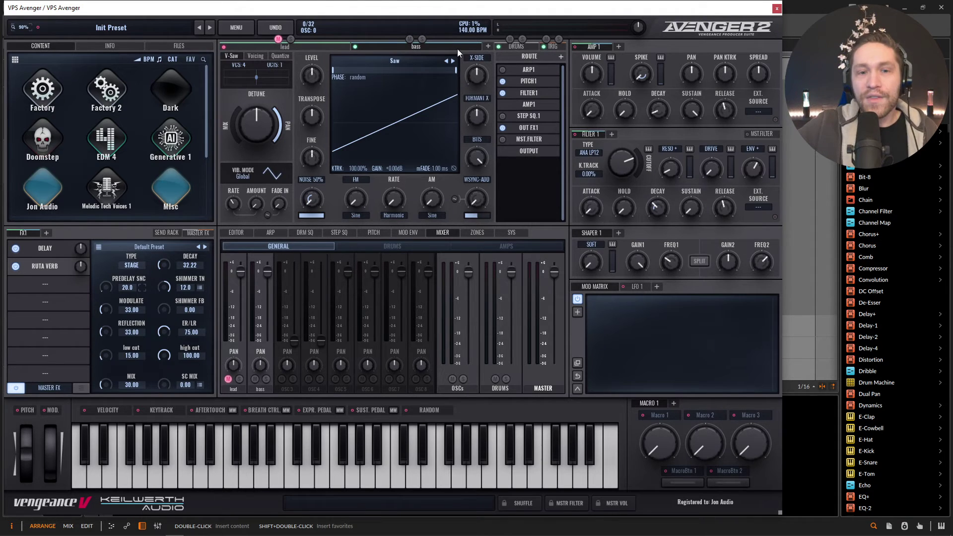
Transpose the bass oscillator to -12 semitones and raise its V-Saw mix
{"action": "left_click_drag", "start_coordinate": [309, 118], "coordinate": [305, 123]}
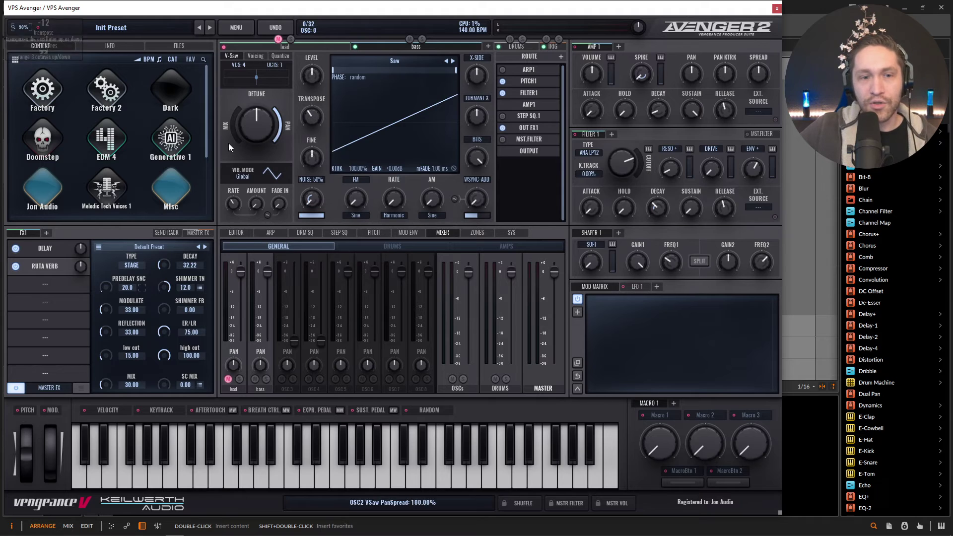
{"action": "left_click_drag", "start_coordinate": [240, 140], "coordinate": [232, 117]}
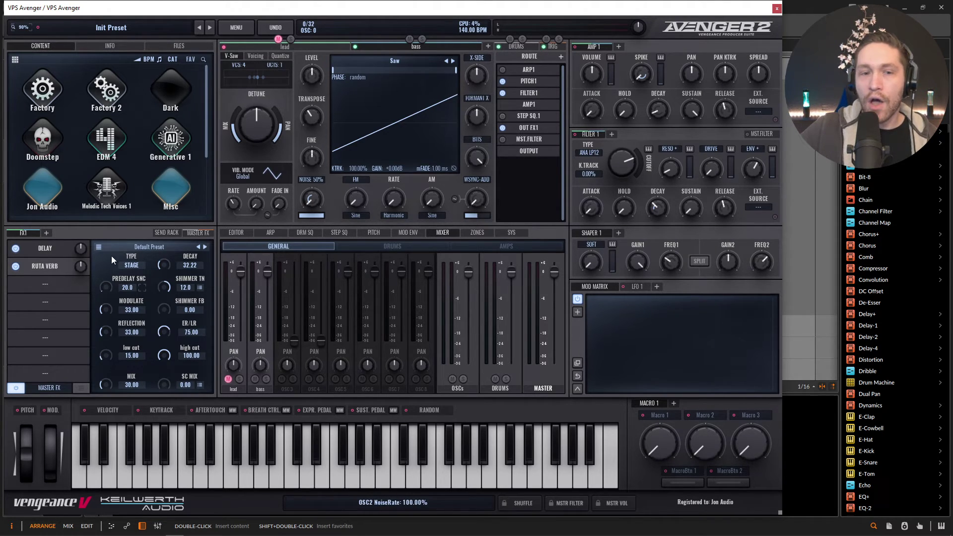
Create a second effects chain, FX2, and route the bass oscillator's effects output to it
{"action": "left_click", "coordinate": [46, 233]}
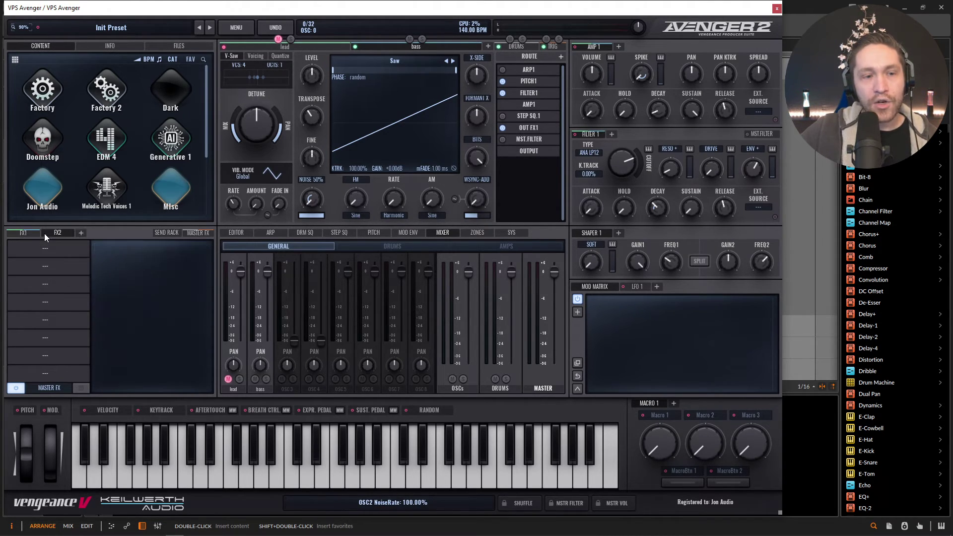
{"action": "left_click", "coordinate": [532, 127]}
{"action": "left_click", "coordinate": [516, 183]}
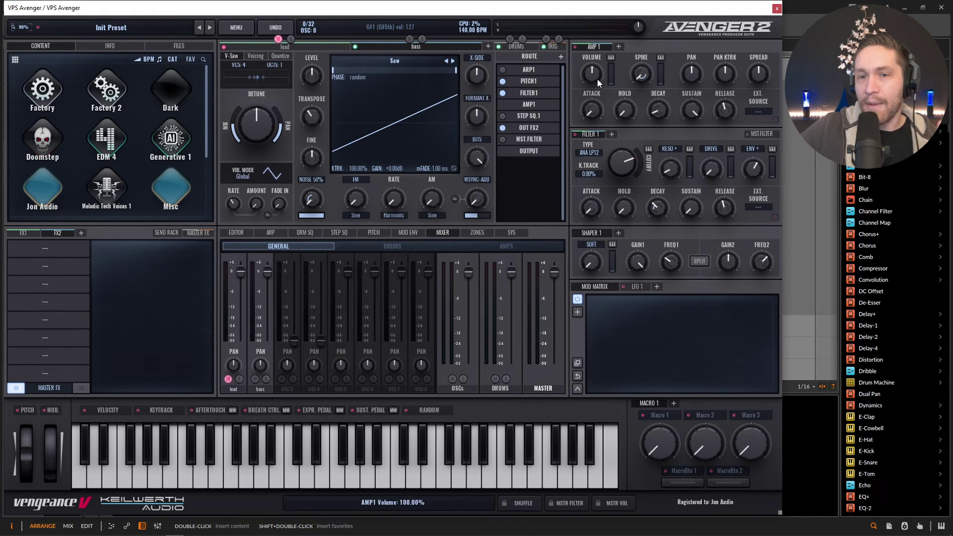
Add a second amp and a second filter, and route the bass oscillator through AMP 2 and FILTER 2
{"action": "left_click", "coordinate": [618, 46]}
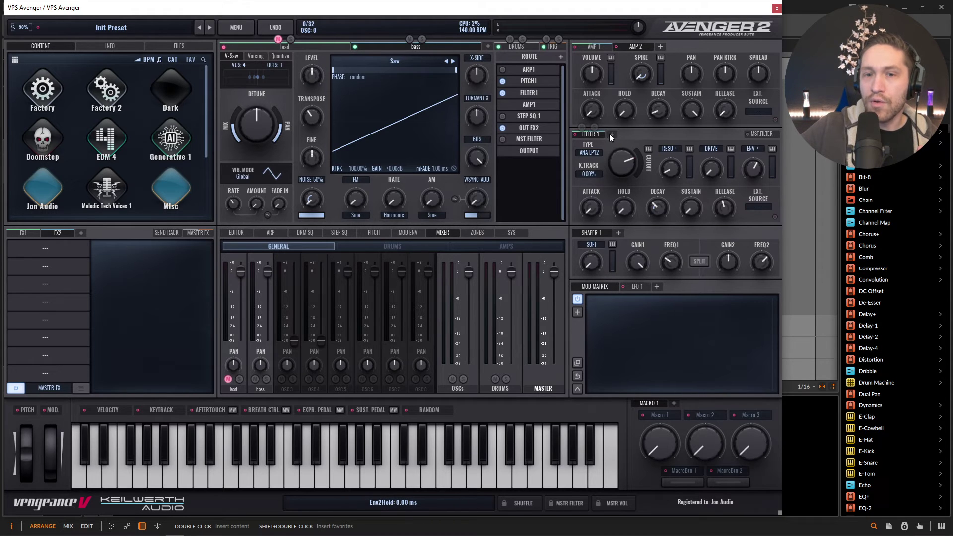
{"action": "left_click", "coordinate": [611, 134]}
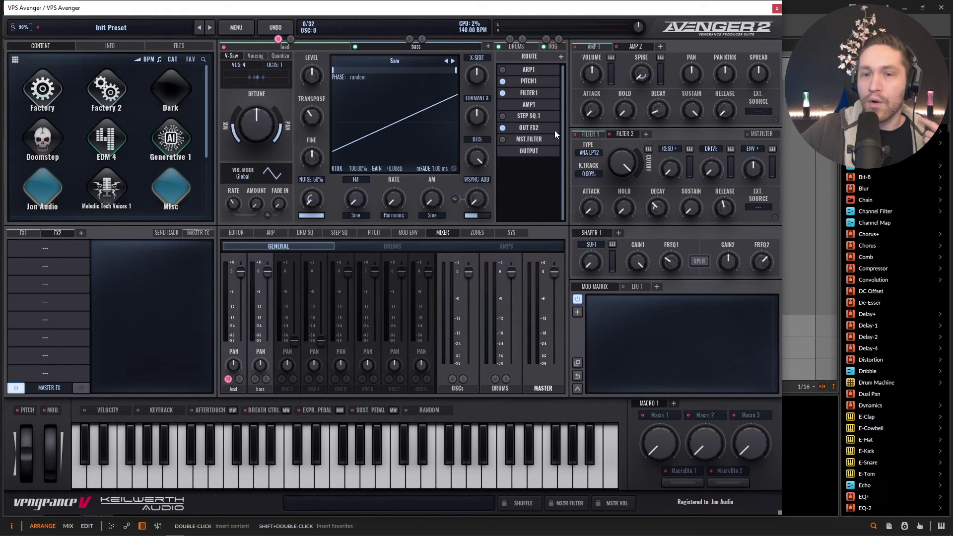
{"action": "left_click", "coordinate": [531, 104]}
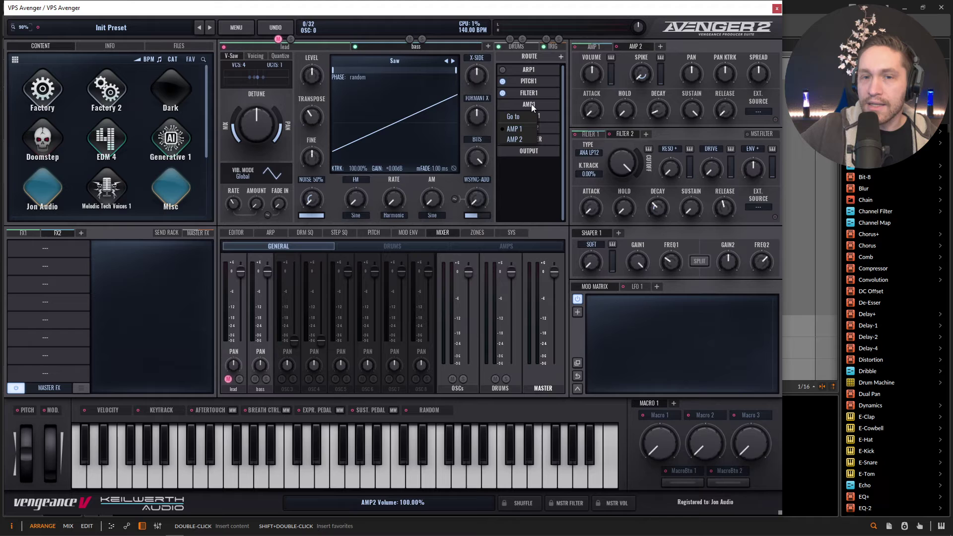
{"action": "left_click", "coordinate": [519, 135]}
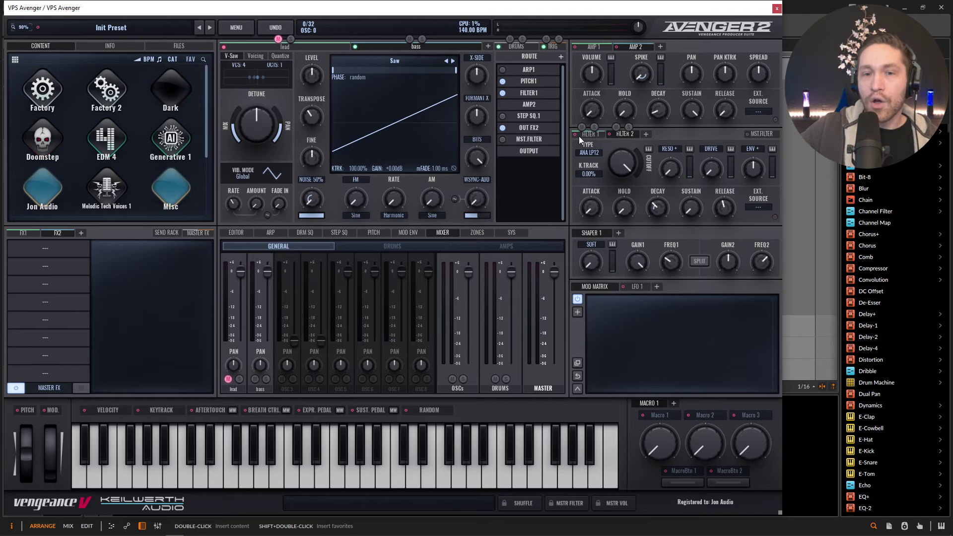
{"action": "left_click", "coordinate": [527, 94]}
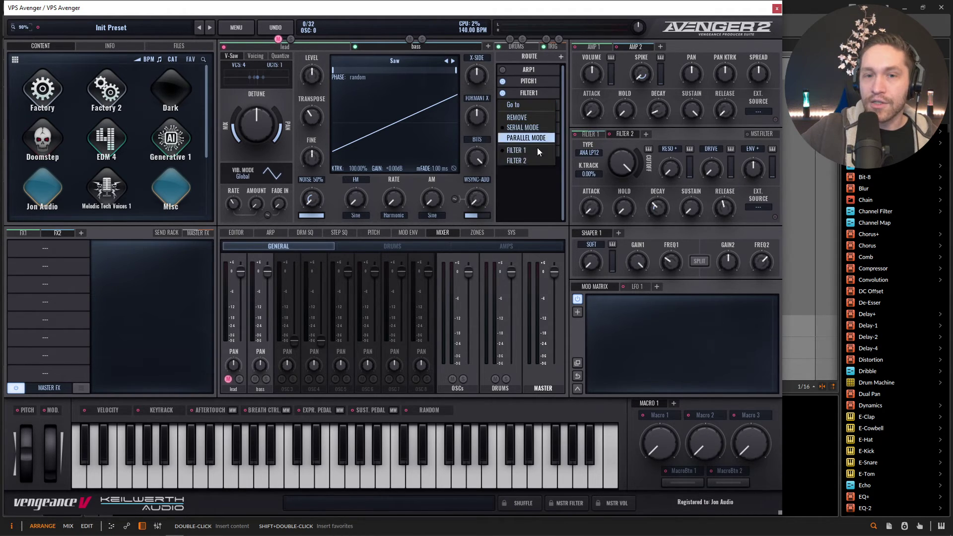
{"action": "left_click", "coordinate": [534, 161]}
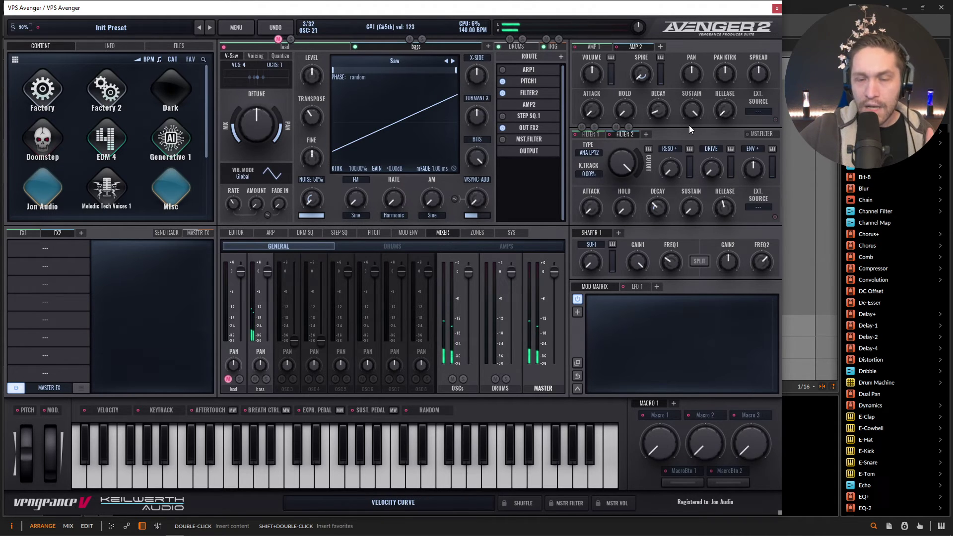
Lower Filter 2's cutoff with a positive envelope amount, and set Amp 2's decay to about 1180 ms
{"action": "mouse_move", "coordinate": [637, 151]}
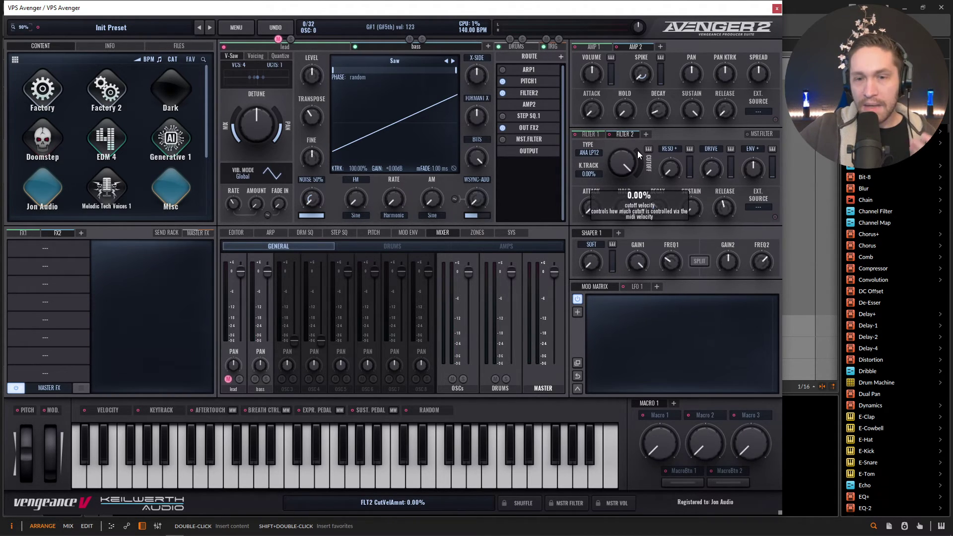
{"action": "left_click_drag", "start_coordinate": [621, 156], "coordinate": [619, 228]}
{"action": "left_click_drag", "start_coordinate": [757, 165], "coordinate": [757, 157]}
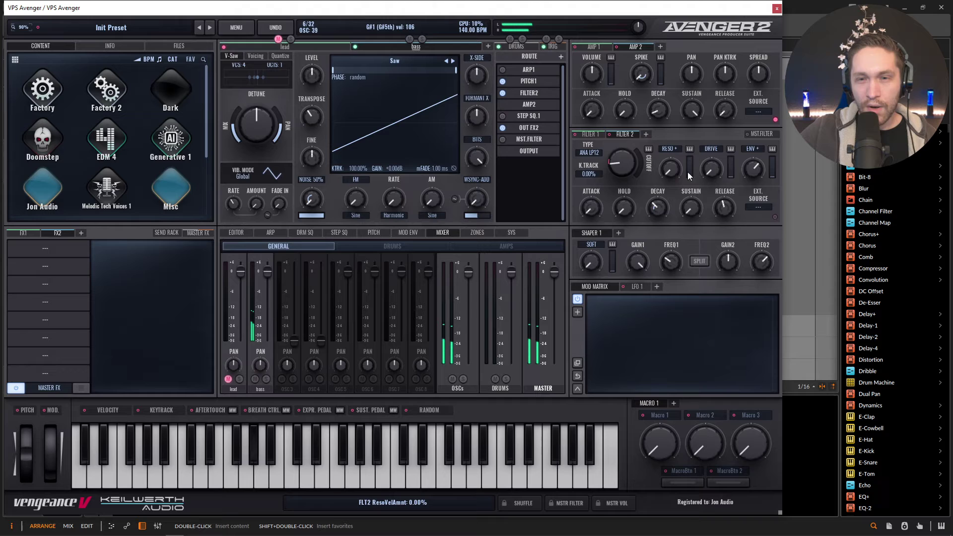
{"action": "mouse_move", "coordinate": [673, 170]}
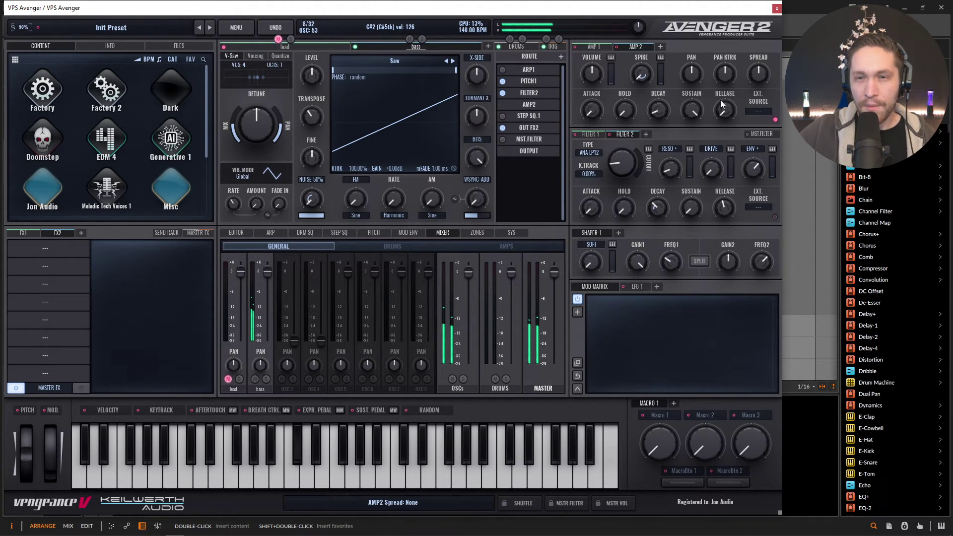
{"action": "mouse_move", "coordinate": [694, 108]}
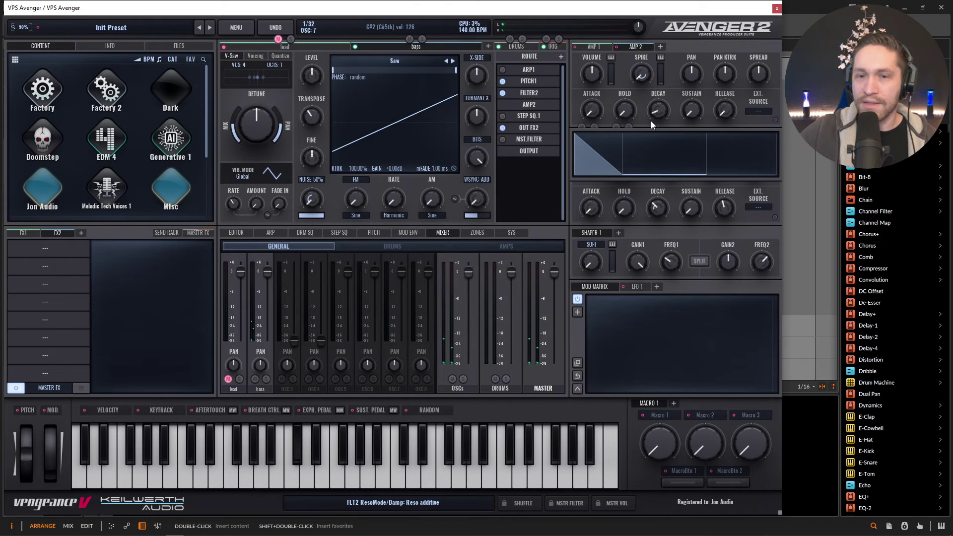
{"action": "mouse_move", "coordinate": [651, 121]}
{"action": "left_mouse_down"}
{"action": "mouse_move", "coordinate": [658, 108]}
{"action": "mouse_move", "coordinate": [648, 109]}
{"action": "left_mouse_up"}
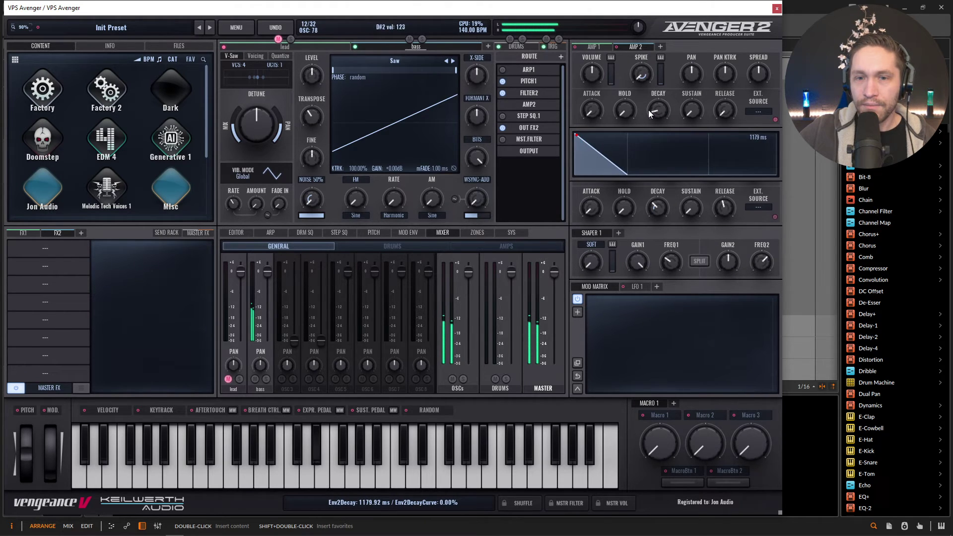
Add an Equalizer and a Compressor to the first two slots of the FX2 chain
{"action": "left_click", "coordinate": [54, 249]}
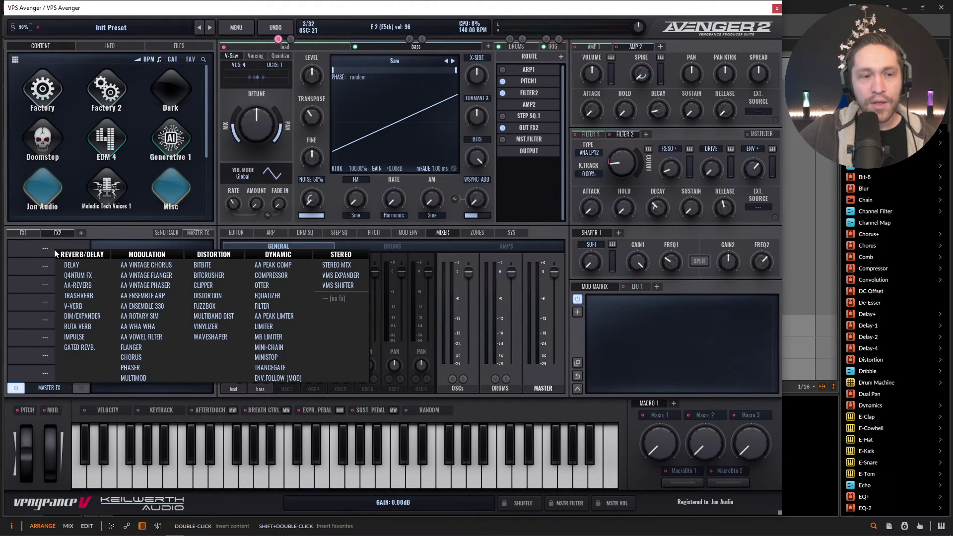
{"action": "left_click", "coordinate": [267, 295]}
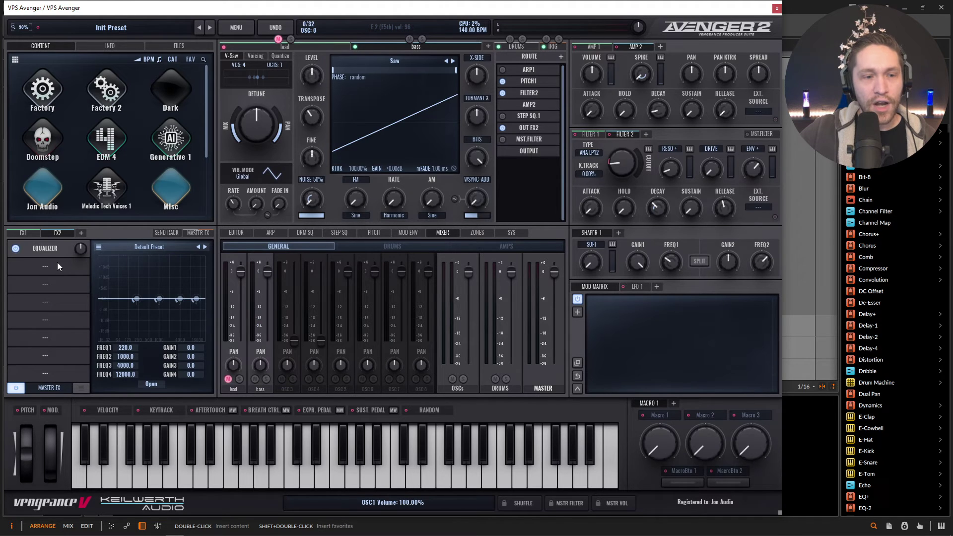
{"action": "left_click", "coordinate": [57, 266]}
{"action": "left_click", "coordinate": [282, 292]}
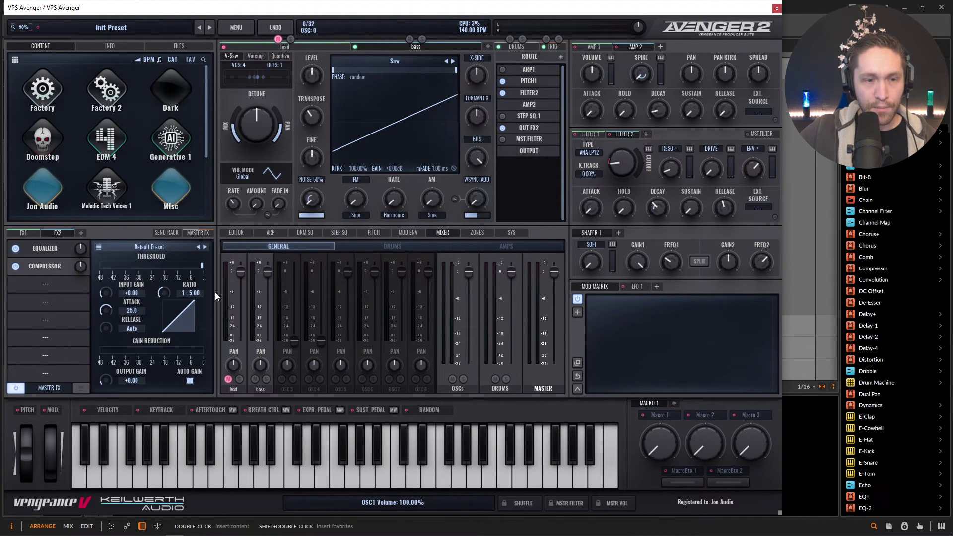
Lower the FX2 compressor's threshold to about -18.5 dB and raise its ratio to about 1:8
{"action": "left_click_drag", "start_coordinate": [200, 266], "coordinate": [162, 267]}
{"action": "scroll", "coordinate": [168, 287], "scroll_direction": "up", "scroll_amount": 1}
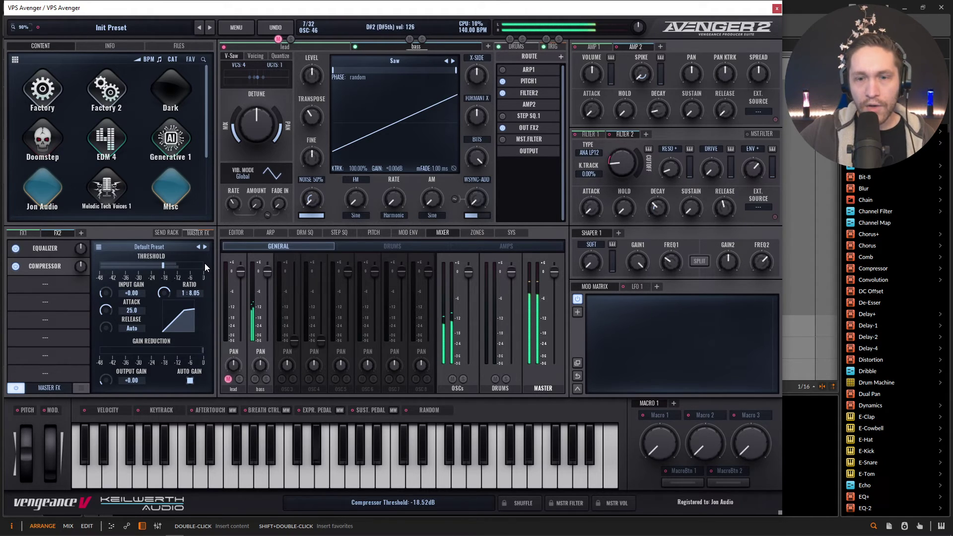
Enable ARP1 in the bass oscillator's routing and open that arpeggiator for editing
{"action": "left_click", "coordinate": [503, 71]}
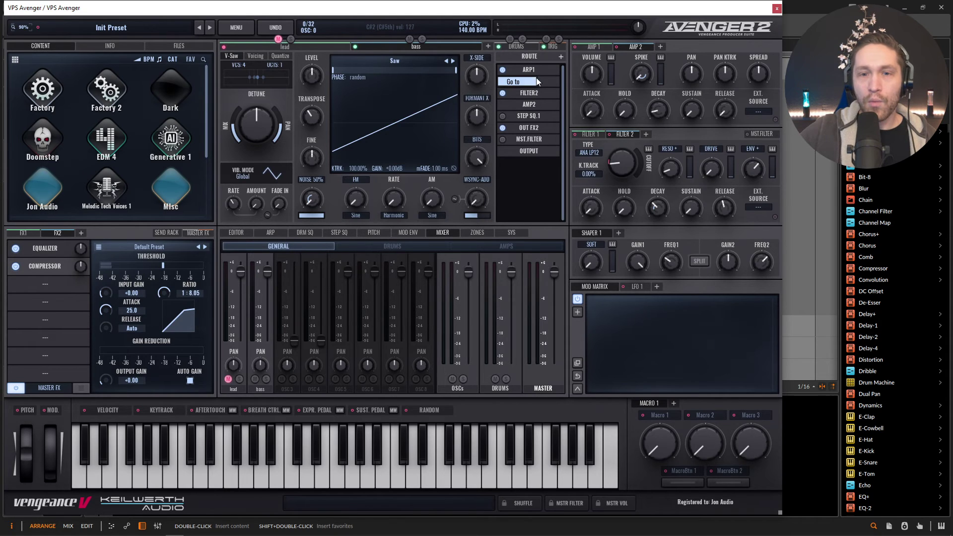
{"action": "left_click", "coordinate": [535, 70]}
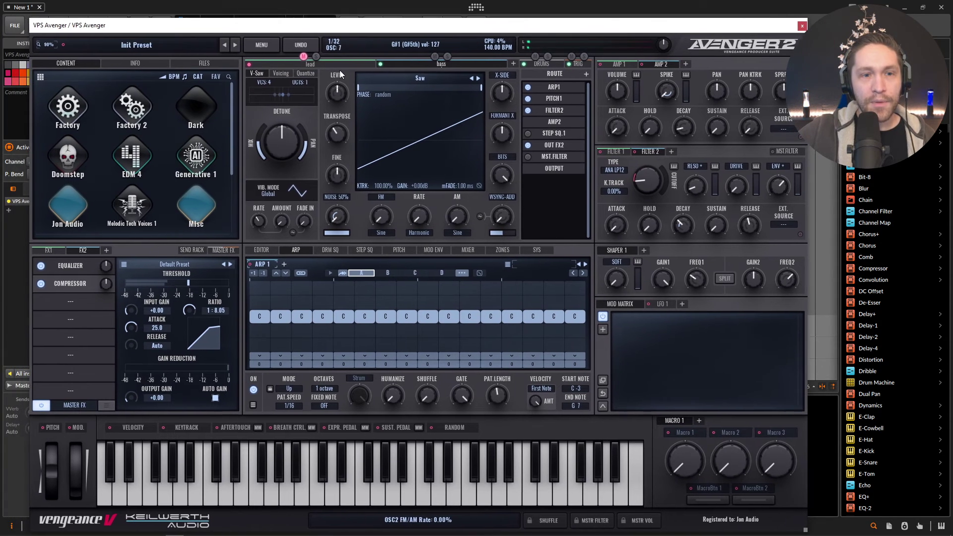
Set the Bitwig project tempo to 120 BPM and audition the arpeggiated bass
{"action": "left_click_drag", "start_coordinate": [341, 74], "coordinate": [340, 79]}
{"action": "left_click", "coordinate": [213, 22]}
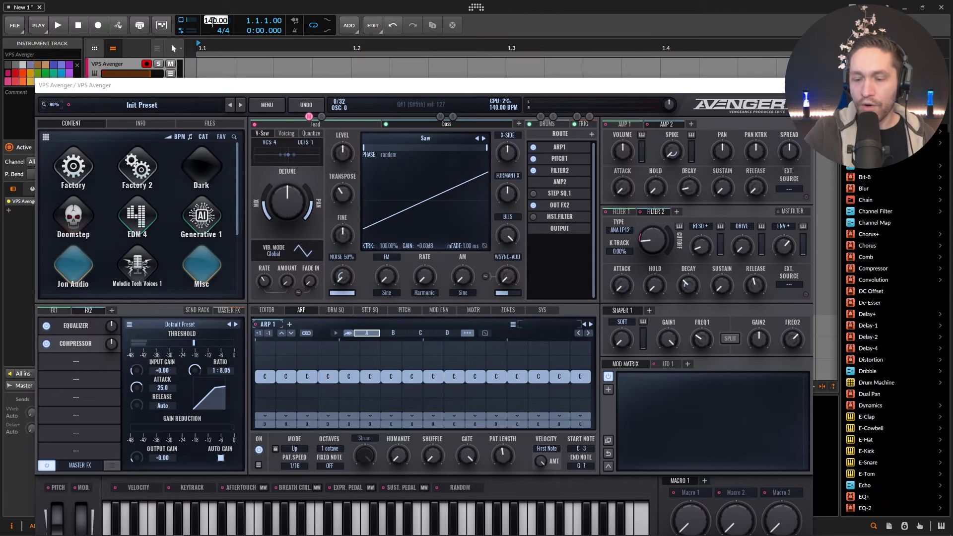
{"action": "type", "text": "120 BPM"}
{"action": "key", "text": "Return"}
{"action": "left_click_drag", "start_coordinate": [304, 87], "coordinate": [273, 31]}
{"action": "key", "text": "space"}
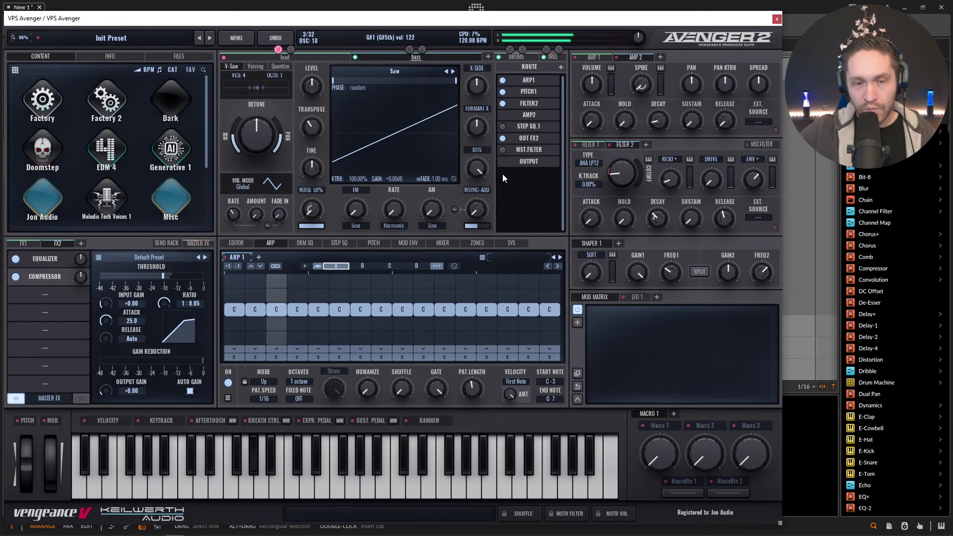
{"action": "key", "text": "space"}
Raise steps 4, 9, 13 and 15 of the ARP 1 pattern to the next C row above and audition the result
{"action": "left_click_drag", "start_coordinate": [297, 309], "coordinate": [296, 297]}
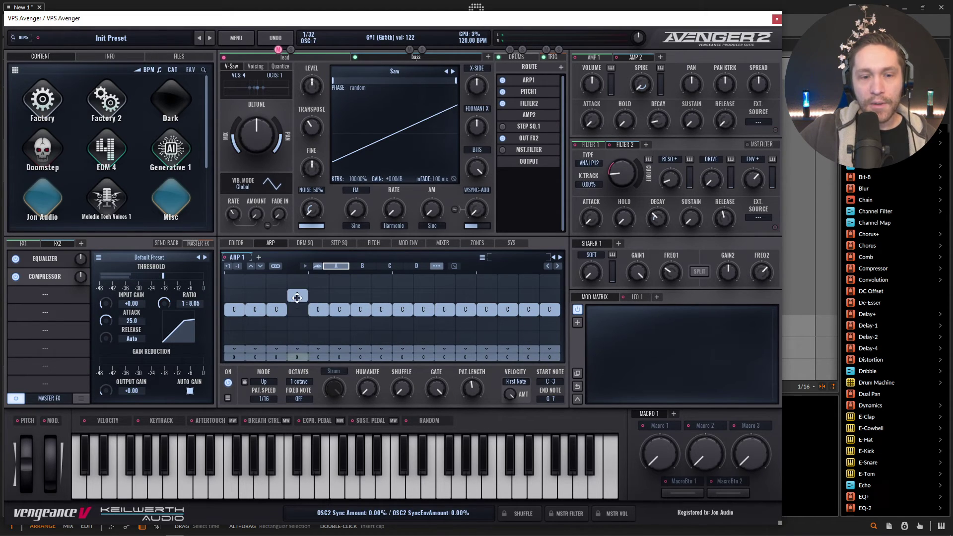
{"action": "key", "text": "space"}
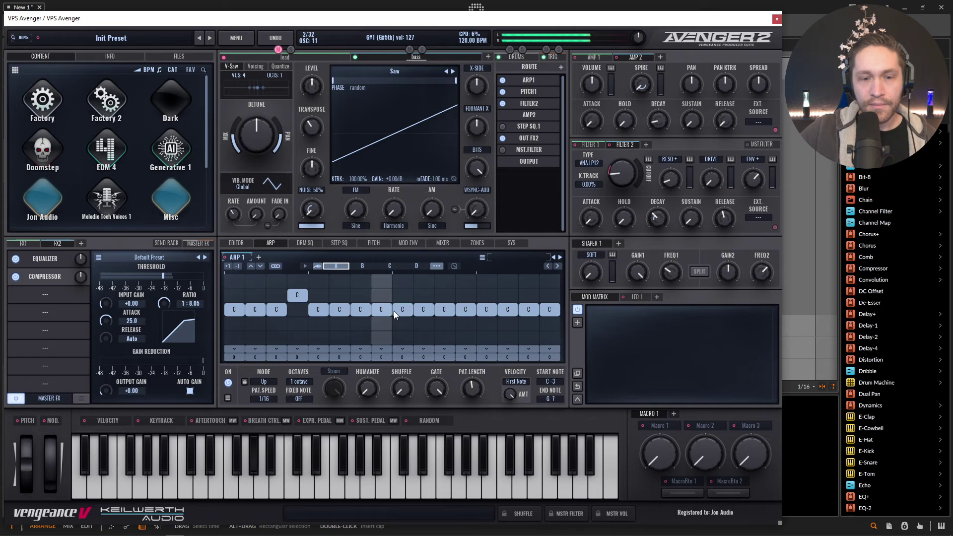
{"action": "left_click_drag", "start_coordinate": [403, 309], "coordinate": [402, 296]}
{"action": "left_click_drag", "start_coordinate": [486, 309], "coordinate": [529, 296]}
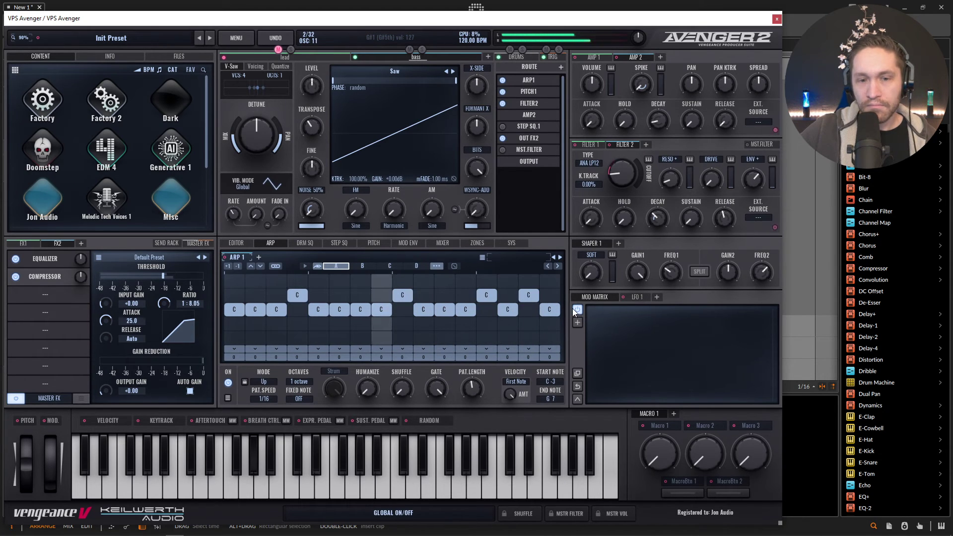
{"action": "key", "text": "space"}
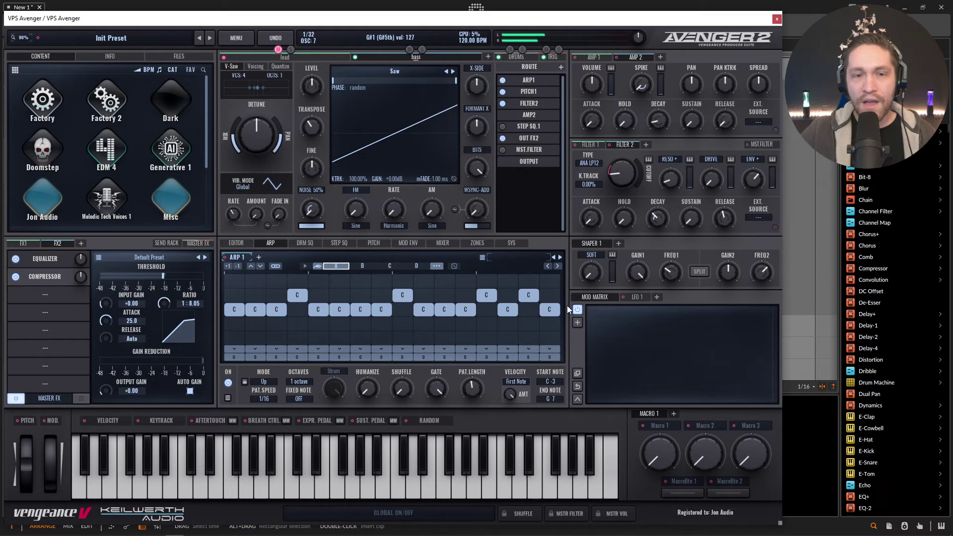
{"action": "key", "text": "space"}
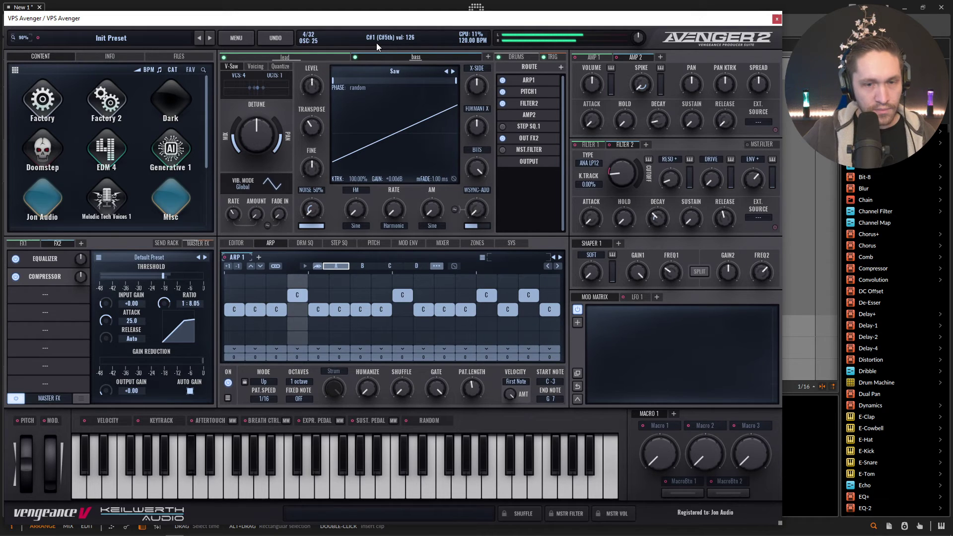
{"action": "key", "text": "space"}
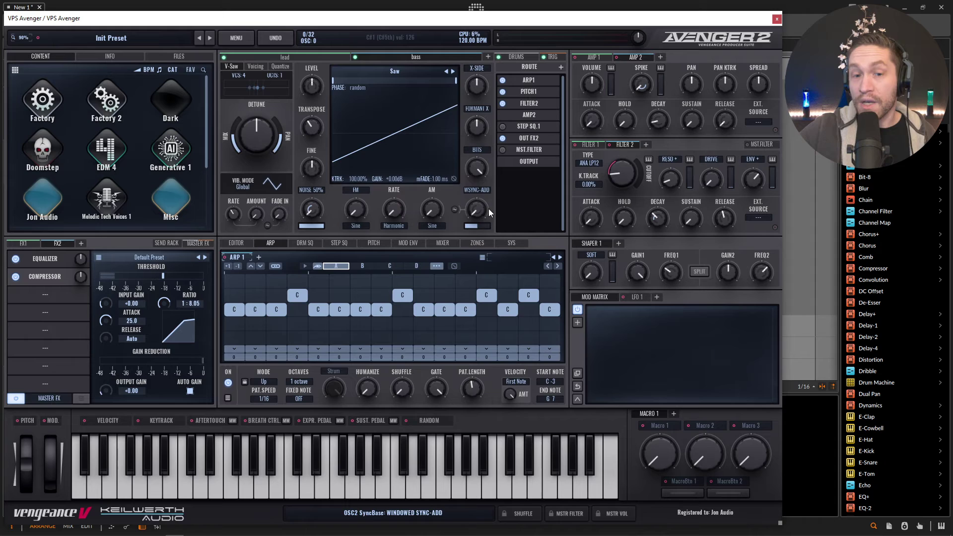
Balance the lead against the bass in the oscillator mixer, taking the lead's volume to 0% and raising it to a moderate level below the bass
{"action": "left_click", "coordinate": [445, 242]}
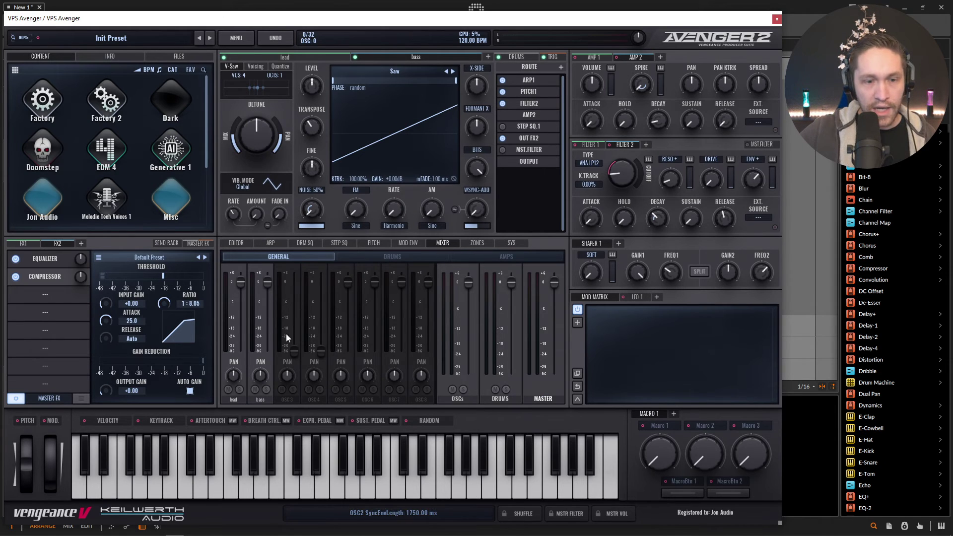
{"action": "left_click", "coordinate": [228, 390]}
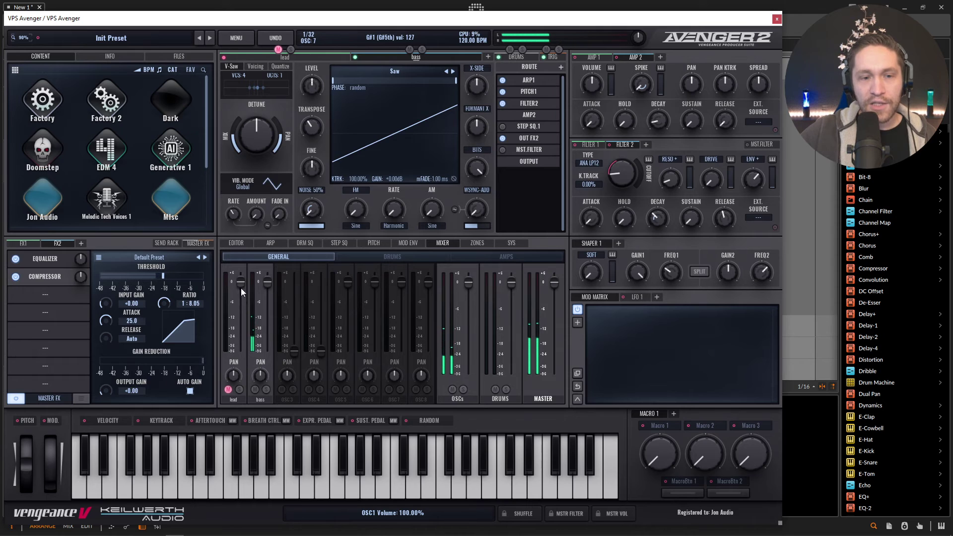
{"action": "left_click_drag", "start_coordinate": [240, 283], "coordinate": [240, 349]}
{"action": "left_click", "coordinate": [229, 390]}
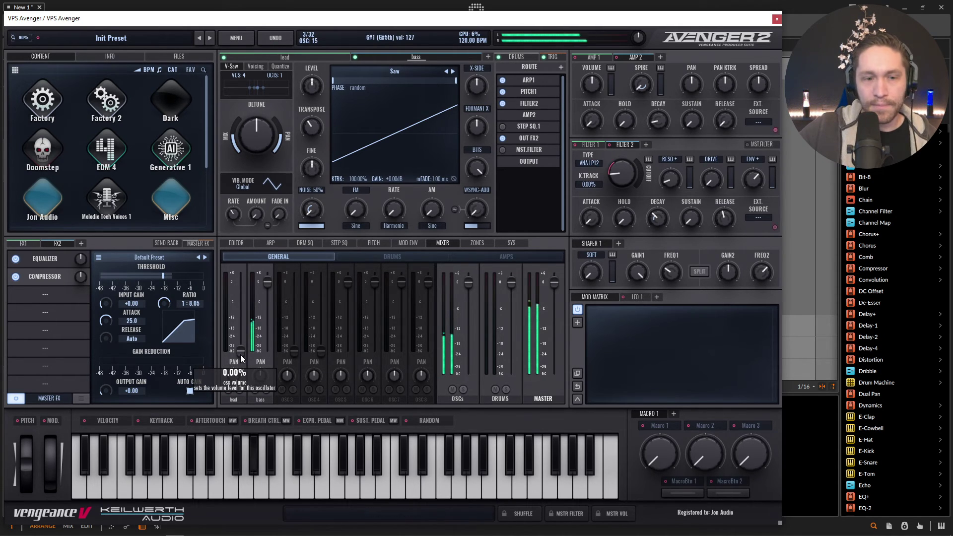
{"action": "left_click_drag", "start_coordinate": [241, 353], "coordinate": [239, 306]}
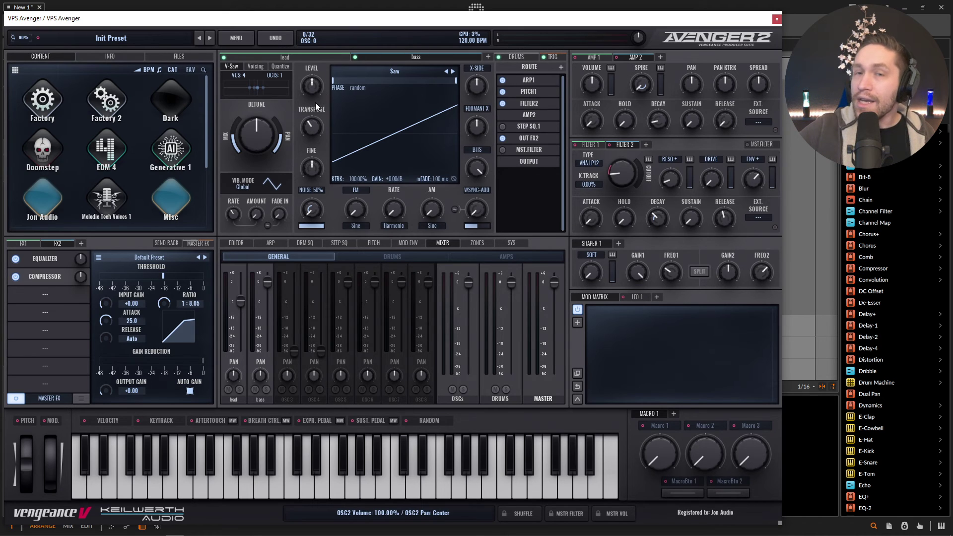
Route the FX1 chain's output to AUX 1 and the FX2 chain's output to AUX 2
{"action": "left_click", "coordinate": [30, 243]}
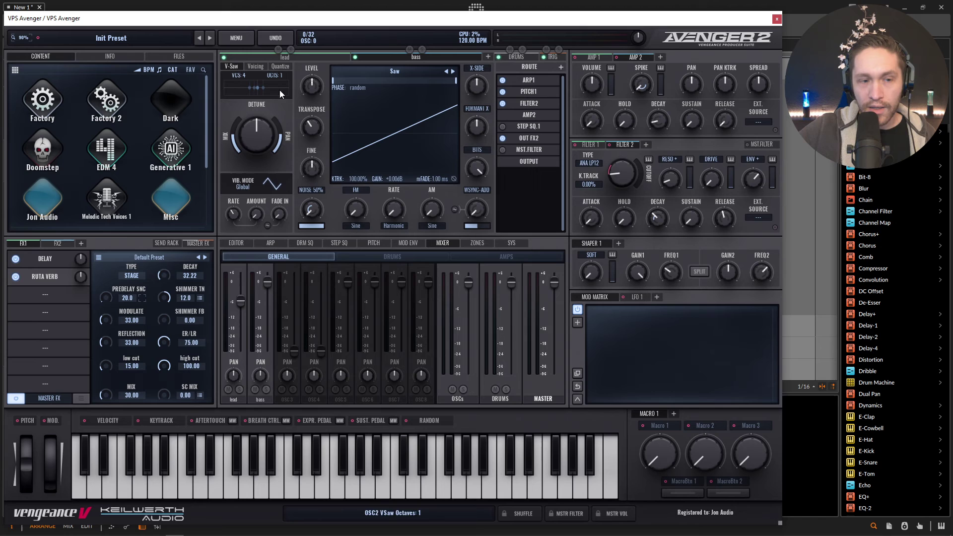
{"action": "left_click", "coordinate": [46, 398]}
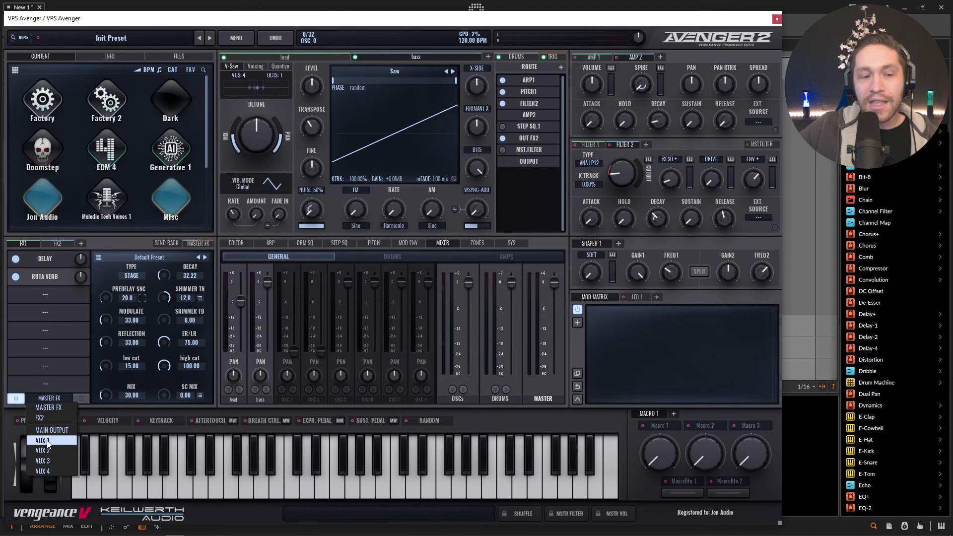
{"action": "left_click", "coordinate": [44, 440]}
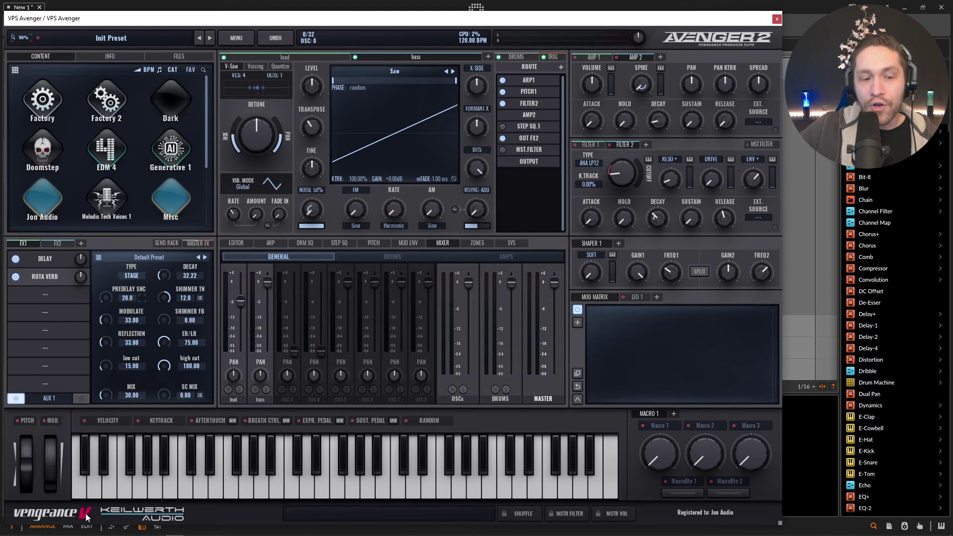
{"action": "left_click", "coordinate": [58, 242]}
{"action": "left_click", "coordinate": [49, 398]}
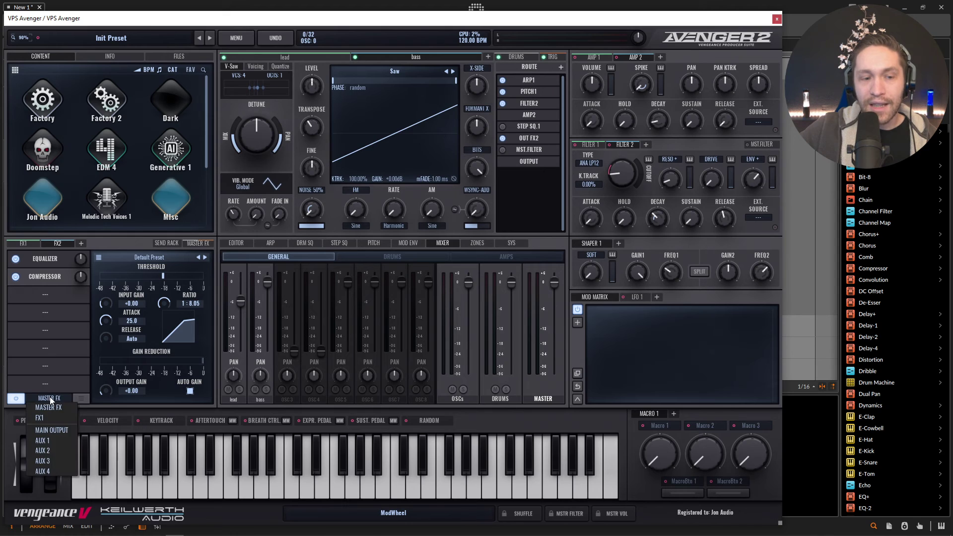
{"action": "left_click", "coordinate": [52, 450]}
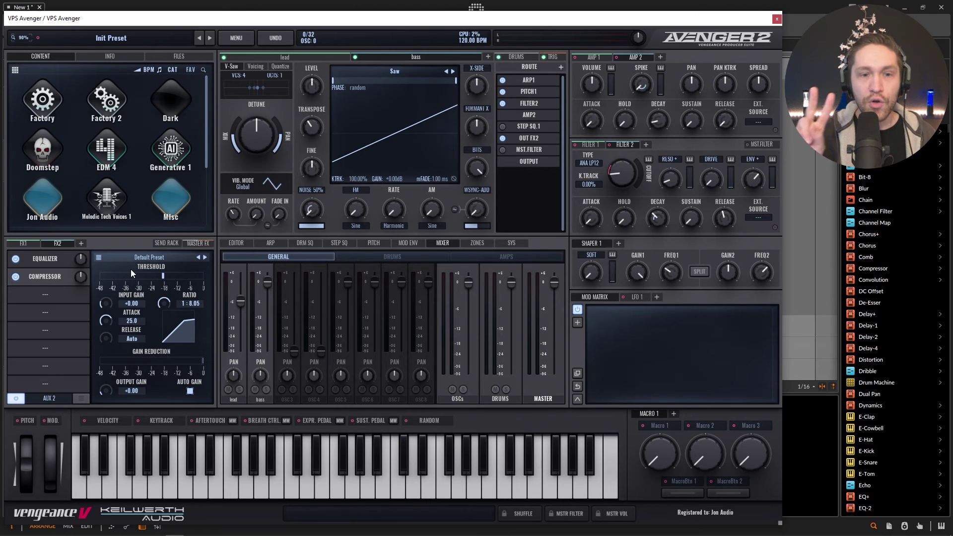
Solo Avenger's AUX1 and AUX2 outputs one after the other in Bitwig's plug-in output list to hear lead and bass separately
{"action": "left_click_drag", "start_coordinate": [335, 20], "coordinate": [569, 89]}
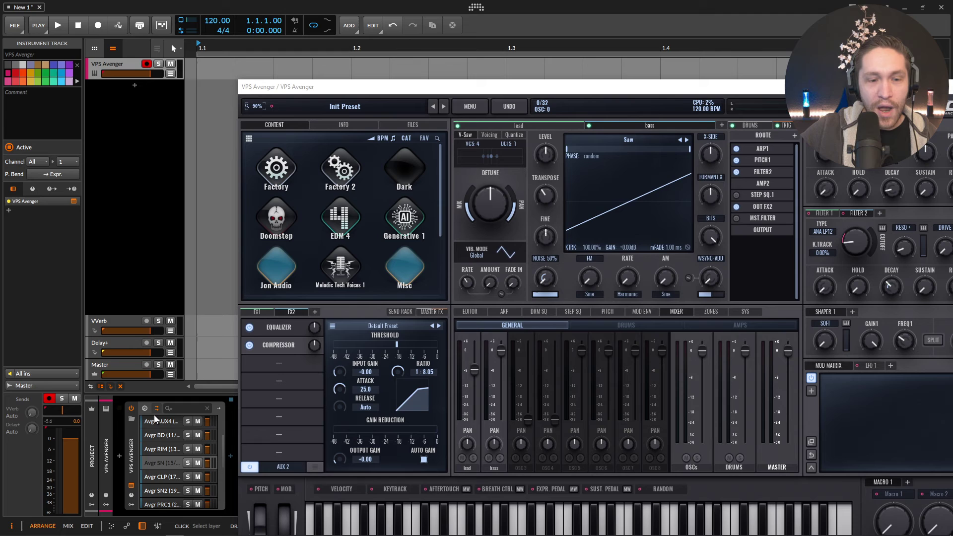
{"action": "left_click_drag", "start_coordinate": [223, 469], "coordinate": [224, 443]}
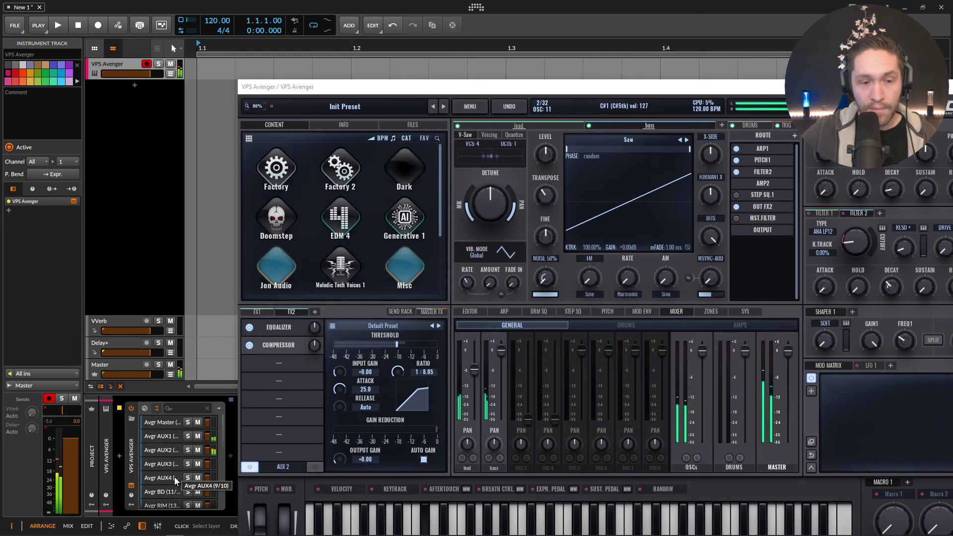
{"action": "left_click", "coordinate": [187, 436]}
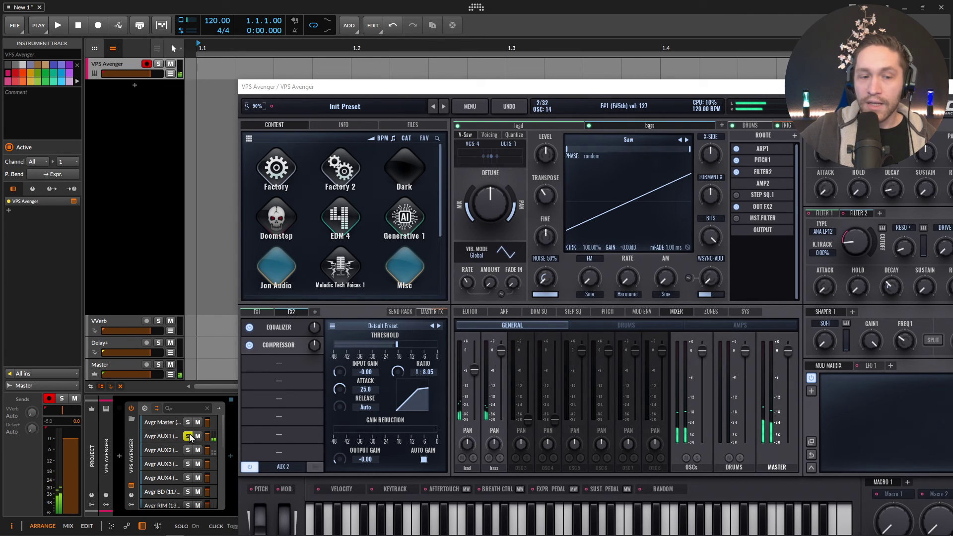
{"action": "left_click", "coordinate": [188, 450]}
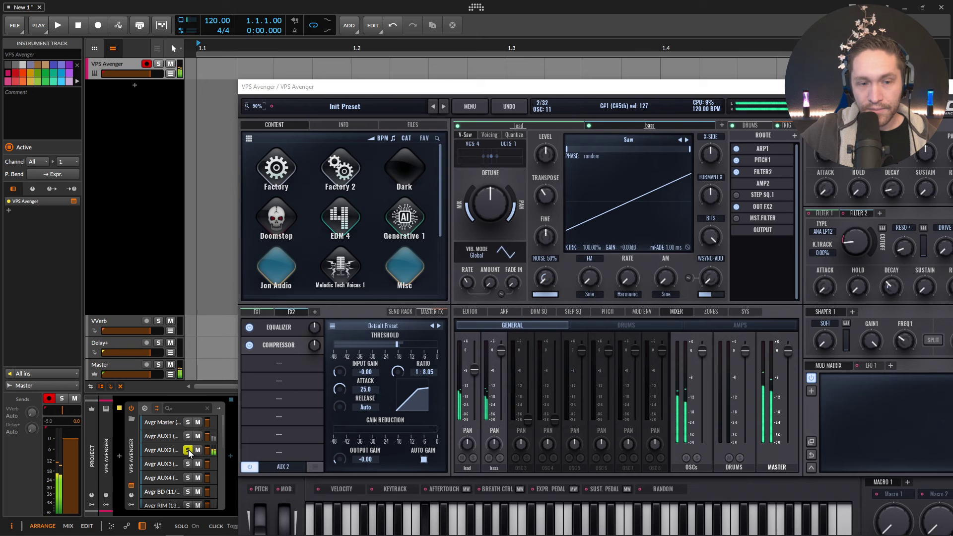
{"action": "left_click", "coordinate": [188, 450]}
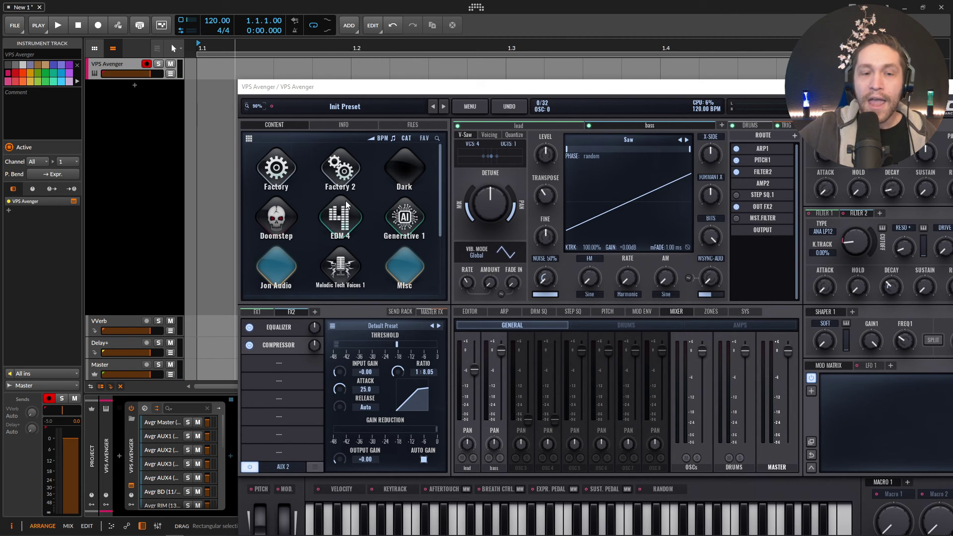
Add two more effects chains, FX3 and FX4, in Avenger
{"action": "left_click_drag", "start_coordinate": [464, 86], "coordinate": [209, 10]}
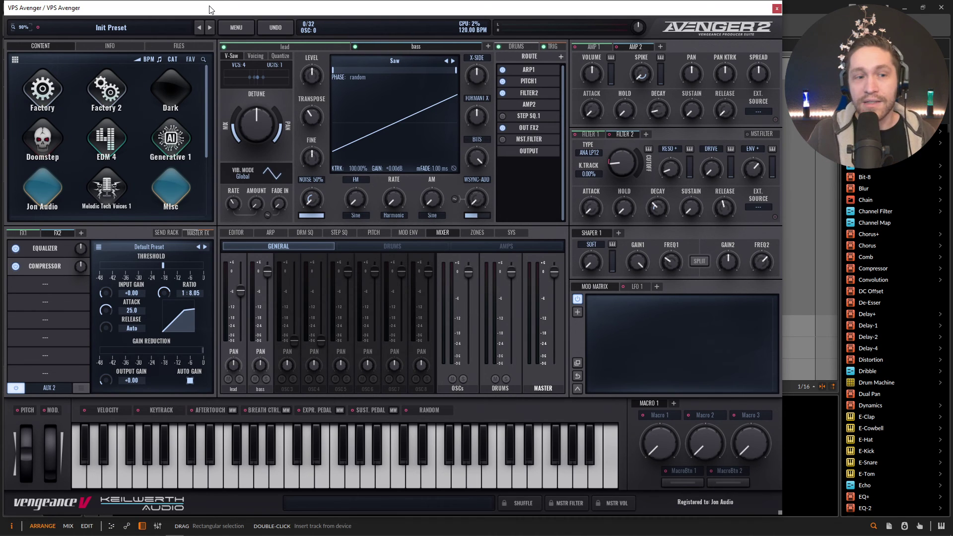
{"action": "left_click", "coordinate": [81, 232]}
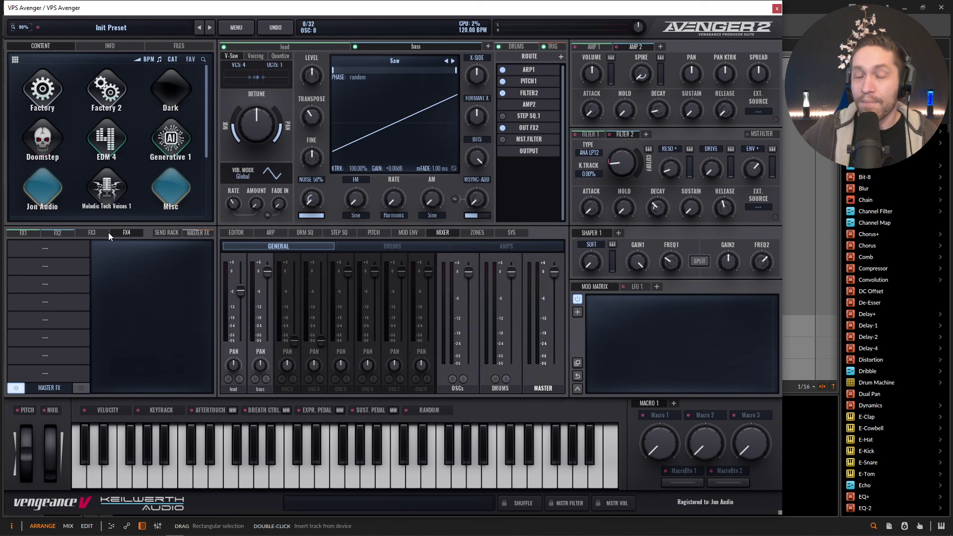
Review the output destinations available for the FX1 chain without changing its AUX 1 routing
{"action": "left_click", "coordinate": [30, 234]}
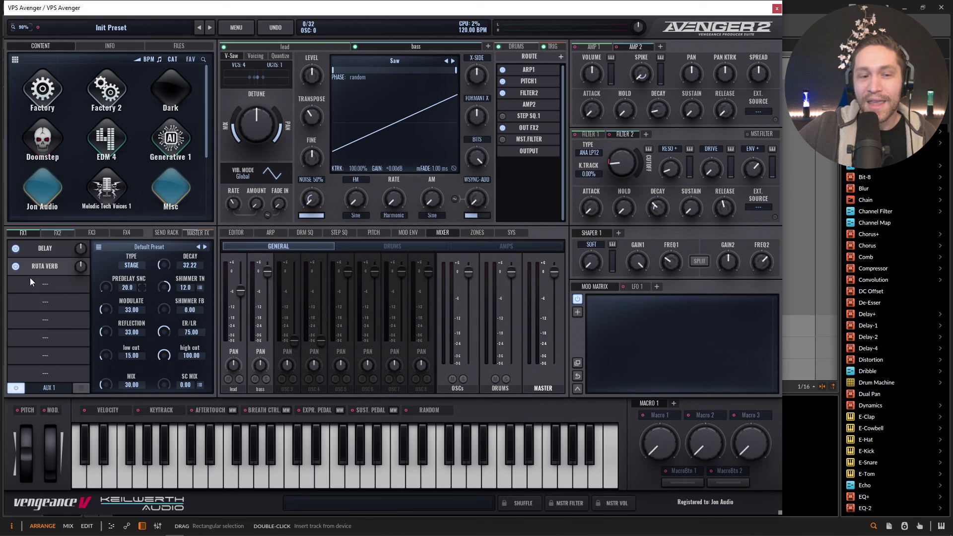
{"action": "left_click", "coordinate": [49, 387]}
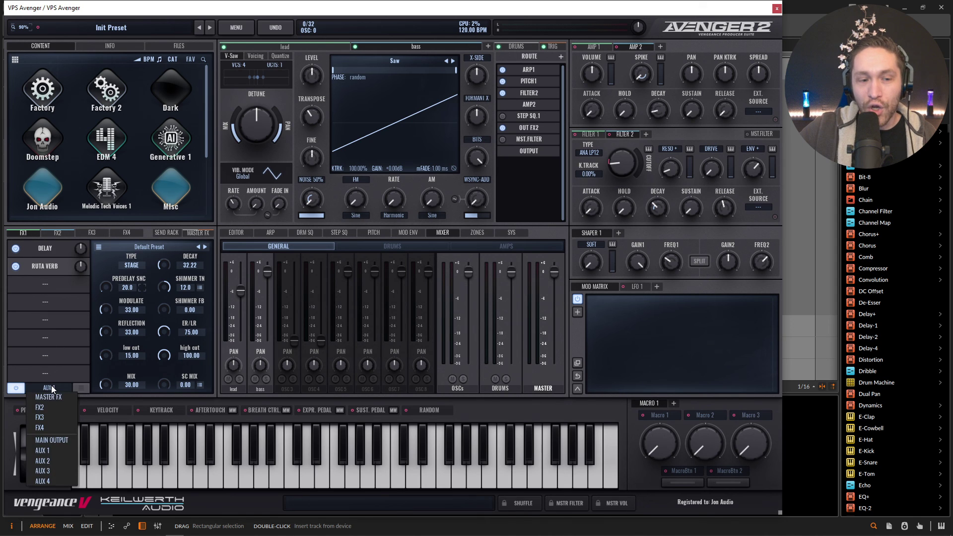
{"action": "left_click", "coordinate": [56, 233]}
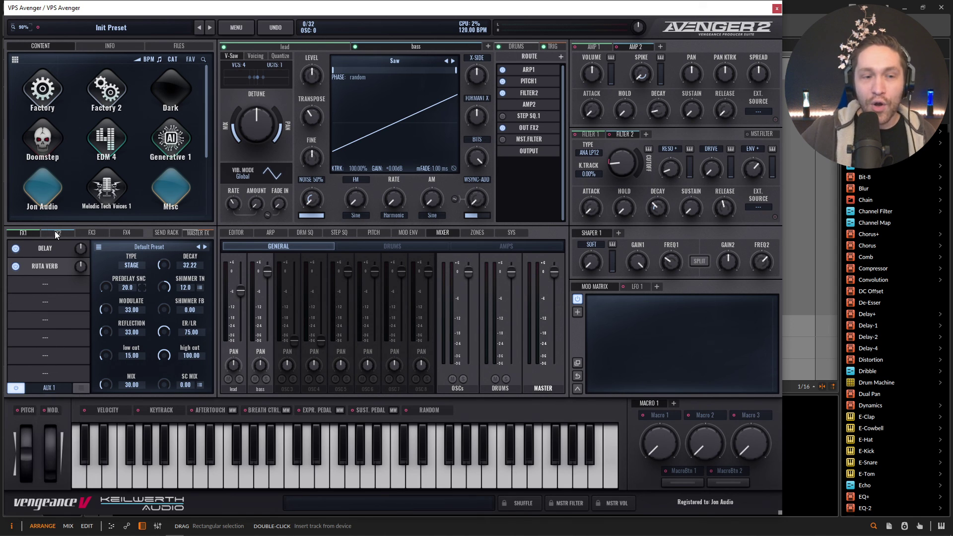